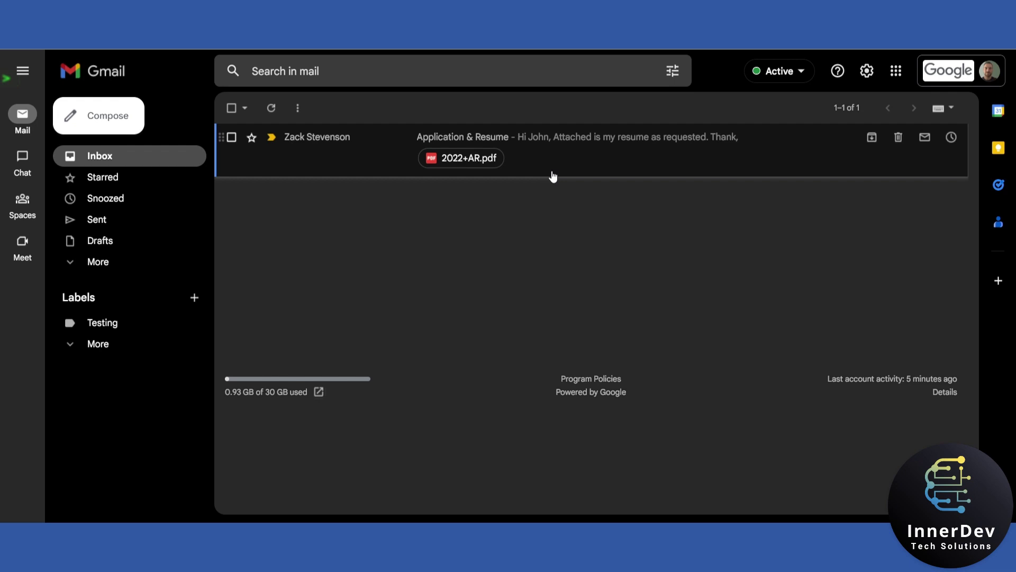
Open the Application & Resume email and start a new Ply add-on, signing in with Google
click(558, 161)
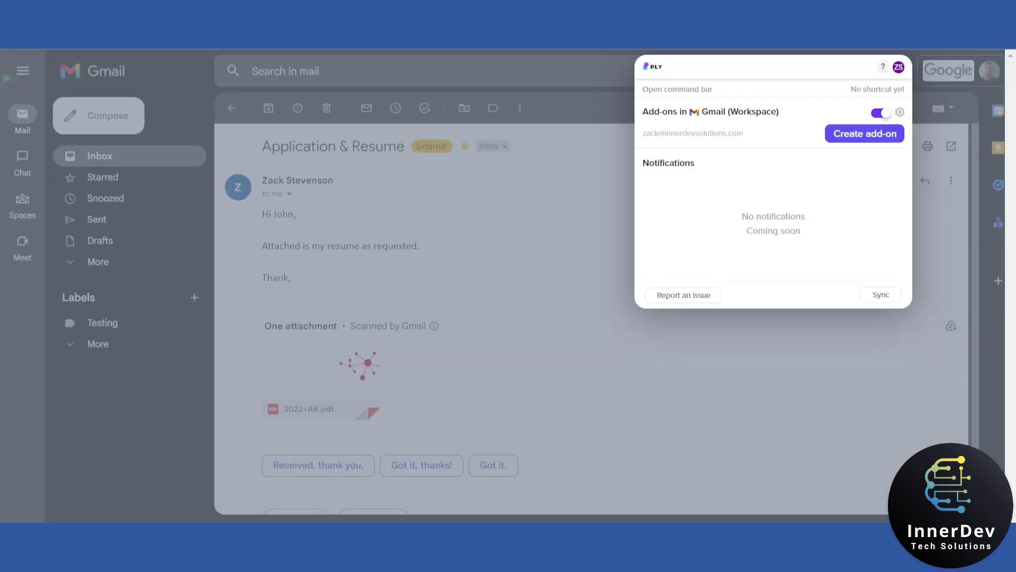
click(880, 136)
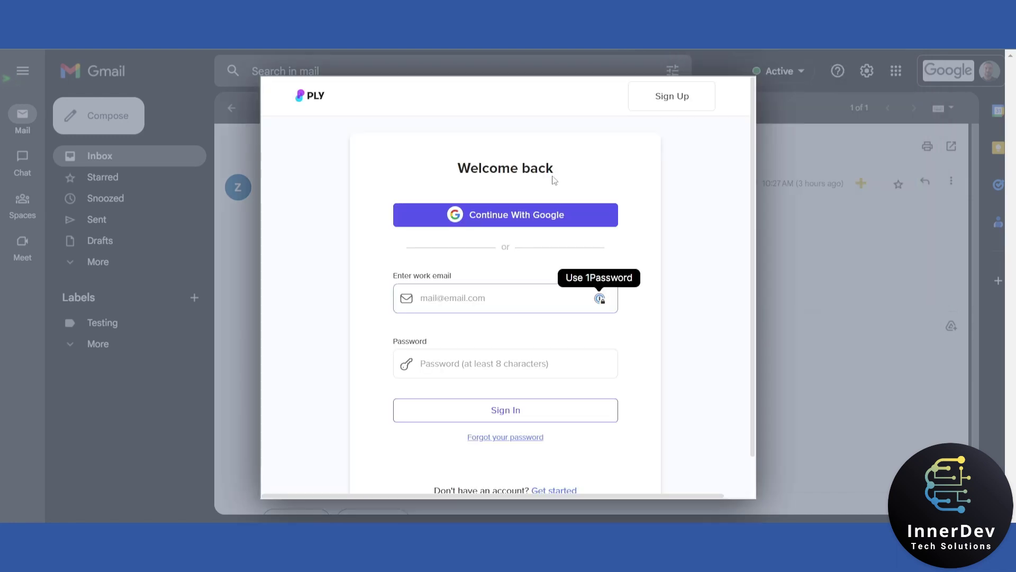
click(533, 221)
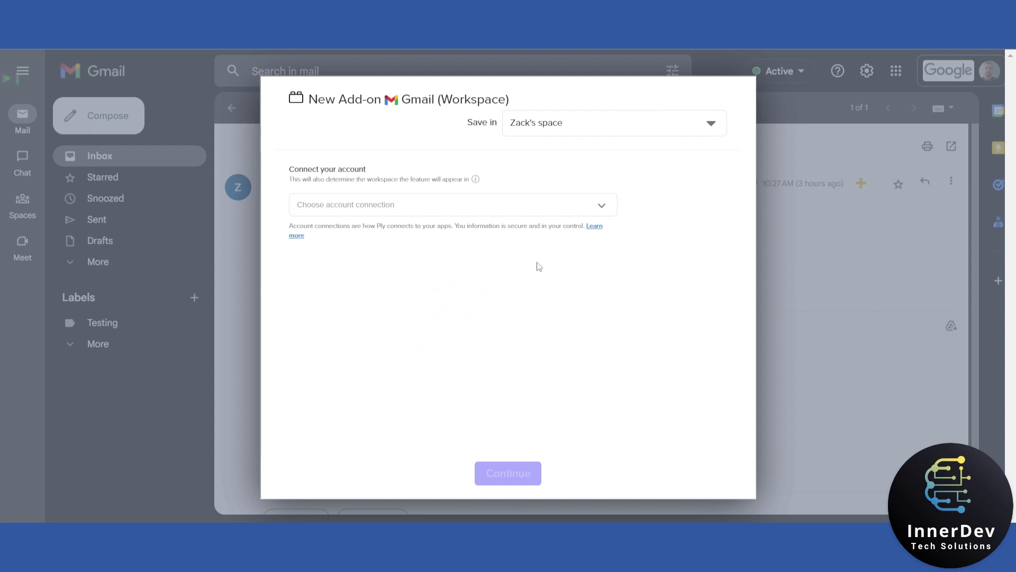
Connect the add-on to the Gmail Workspace account and continue to placement options
click(602, 205)
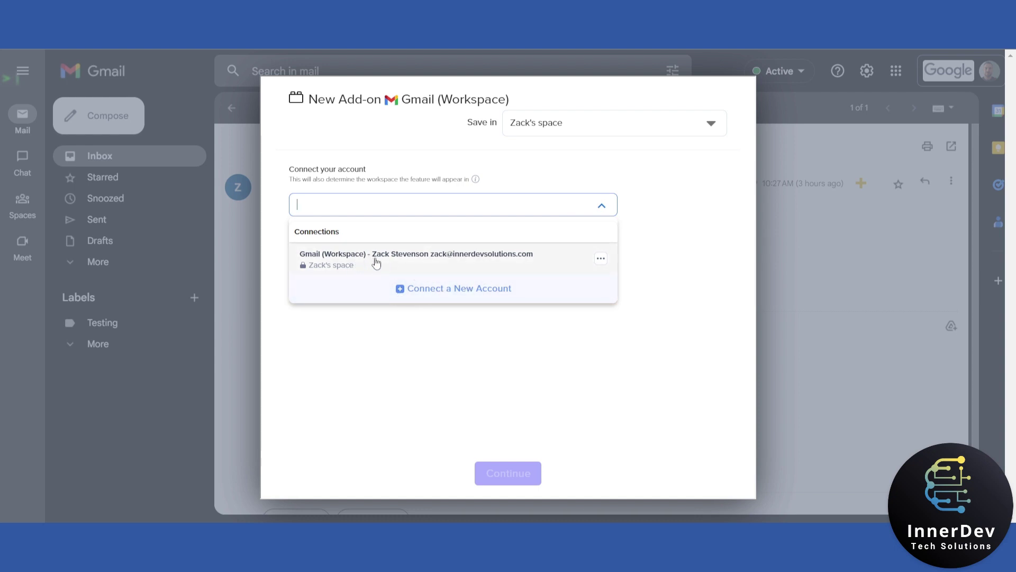
click(376, 260)
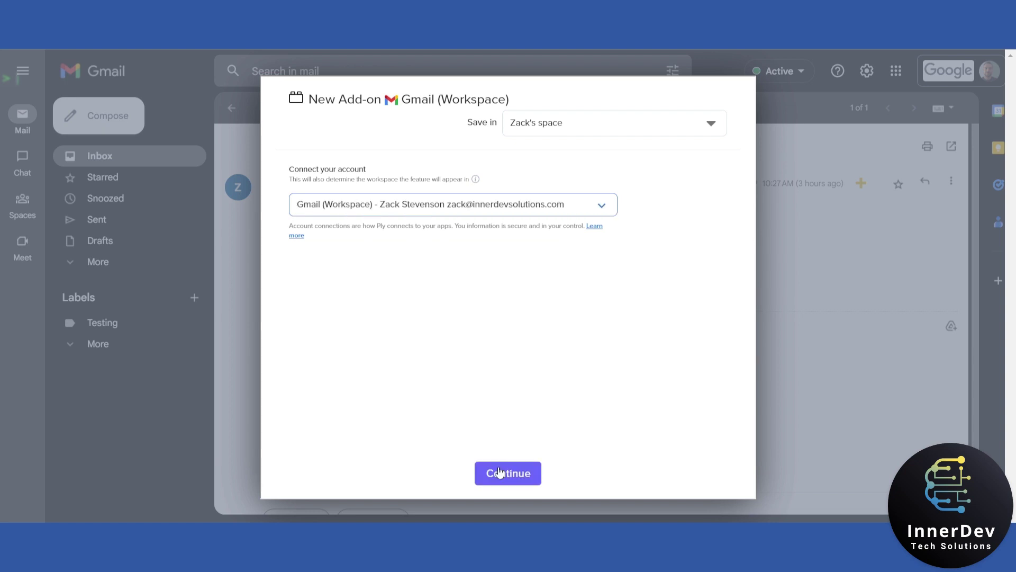
click(500, 472)
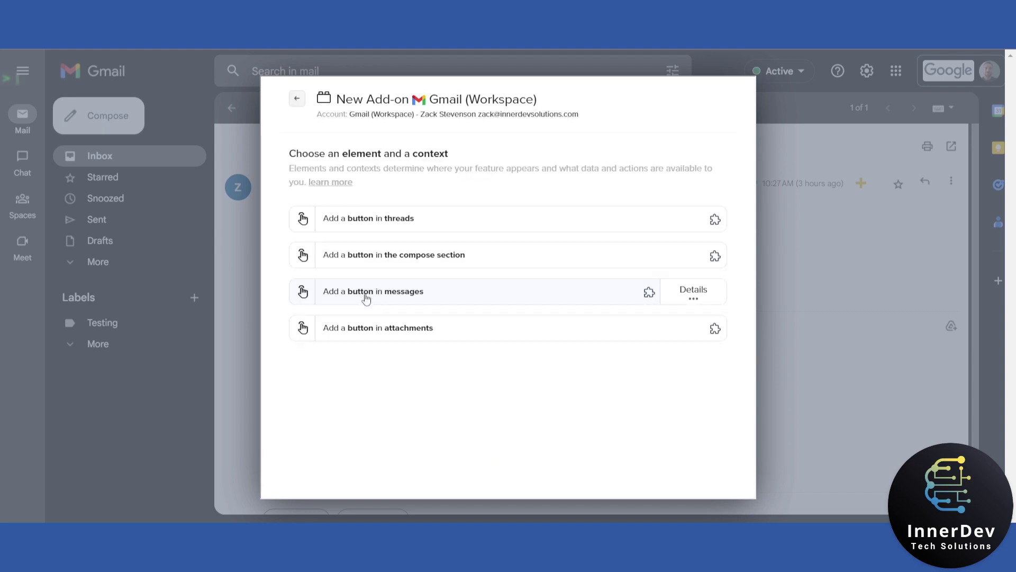
Place a button in Gmail messages and give it a forward-arrow icon
click(383, 302)
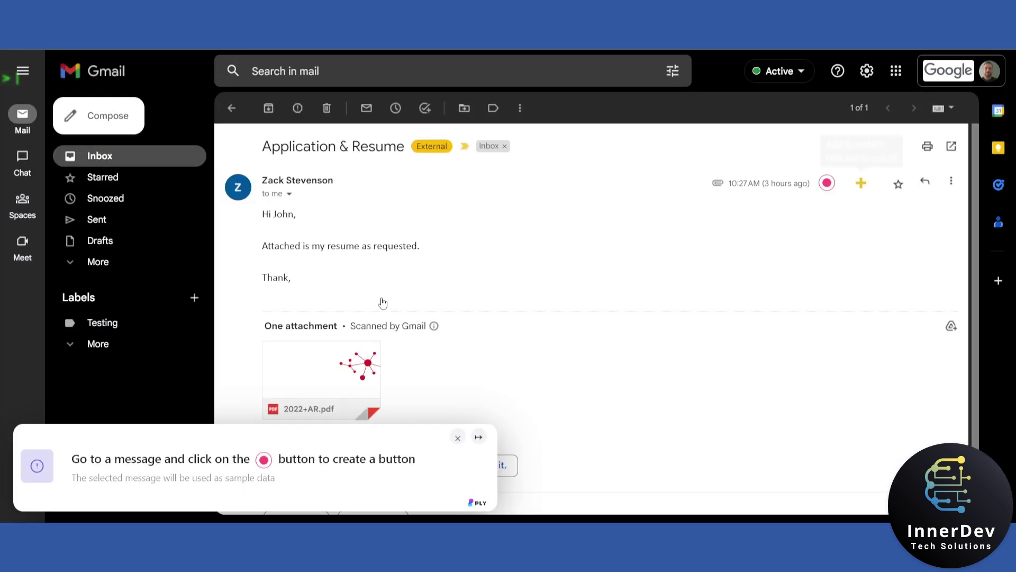
click(828, 185)
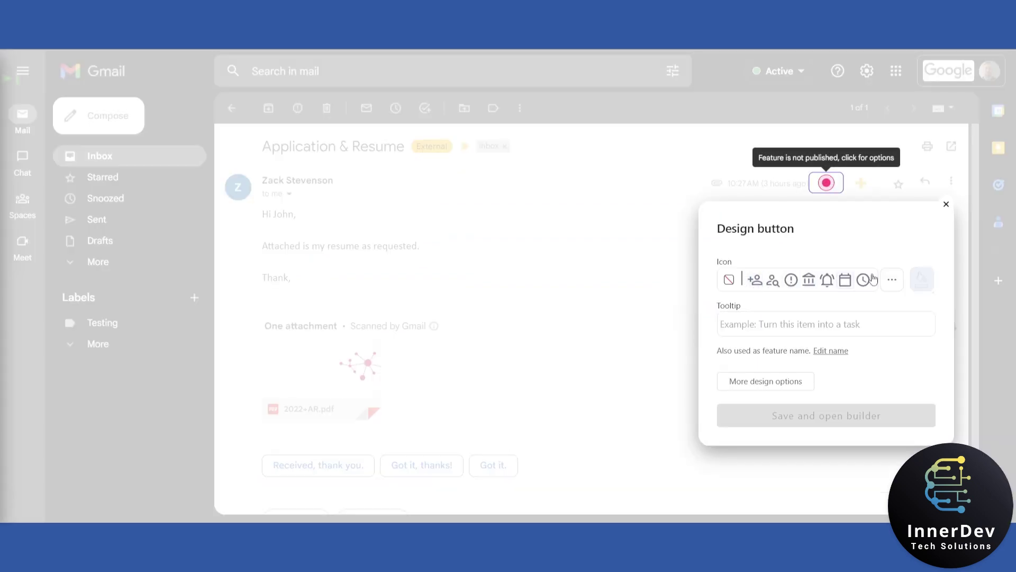
click(896, 286)
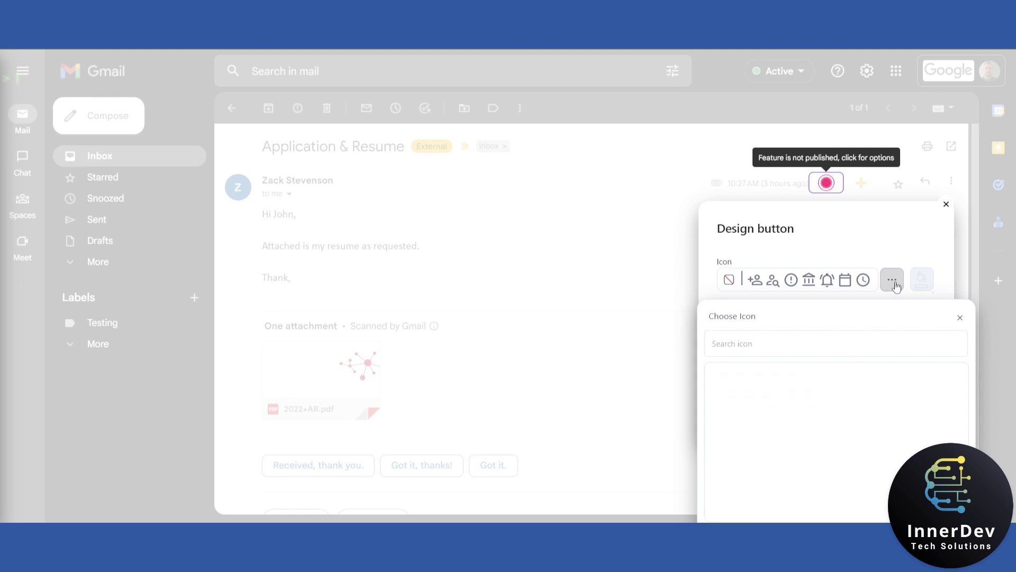
scroll(794, 402, down, 3)
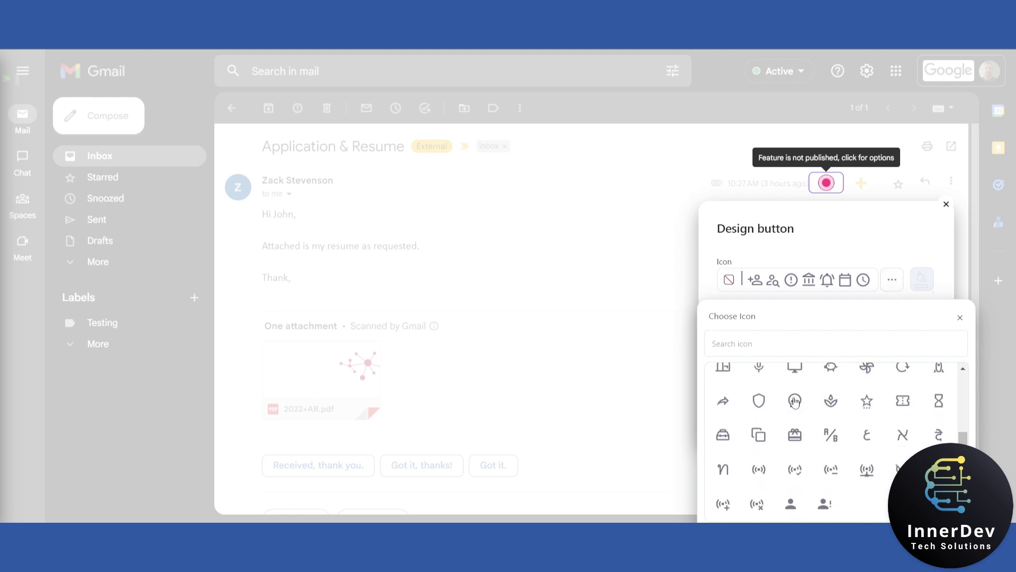
click(723, 404)
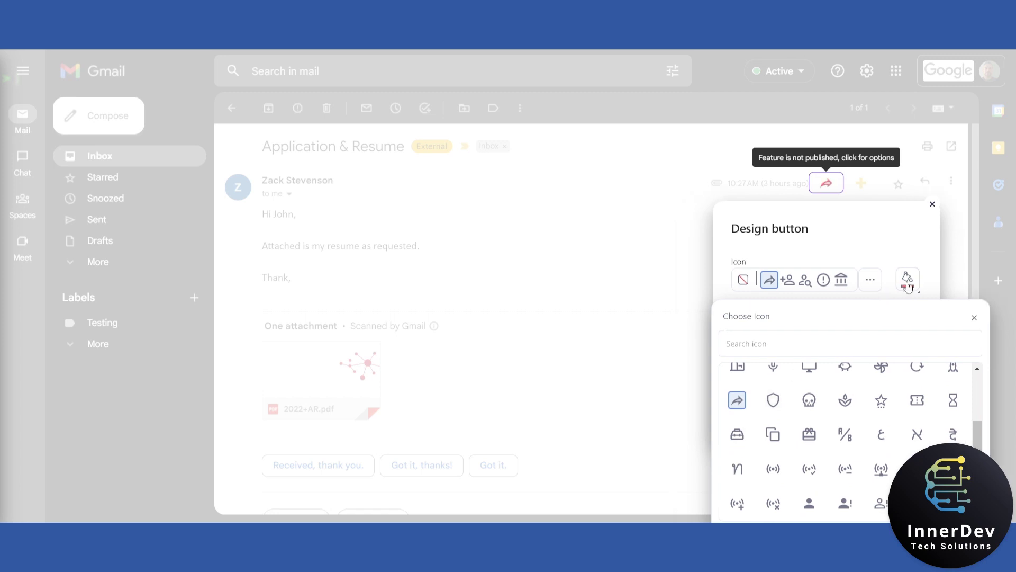
Give the button the tooltip 'Add task', save it, and open the builder
click(908, 281)
click(895, 230)
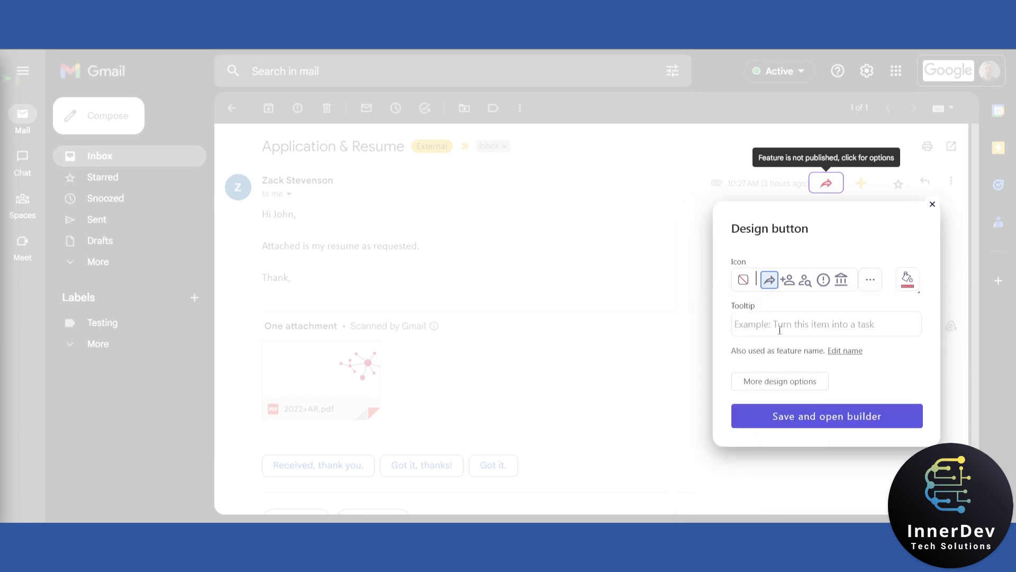
text(A)
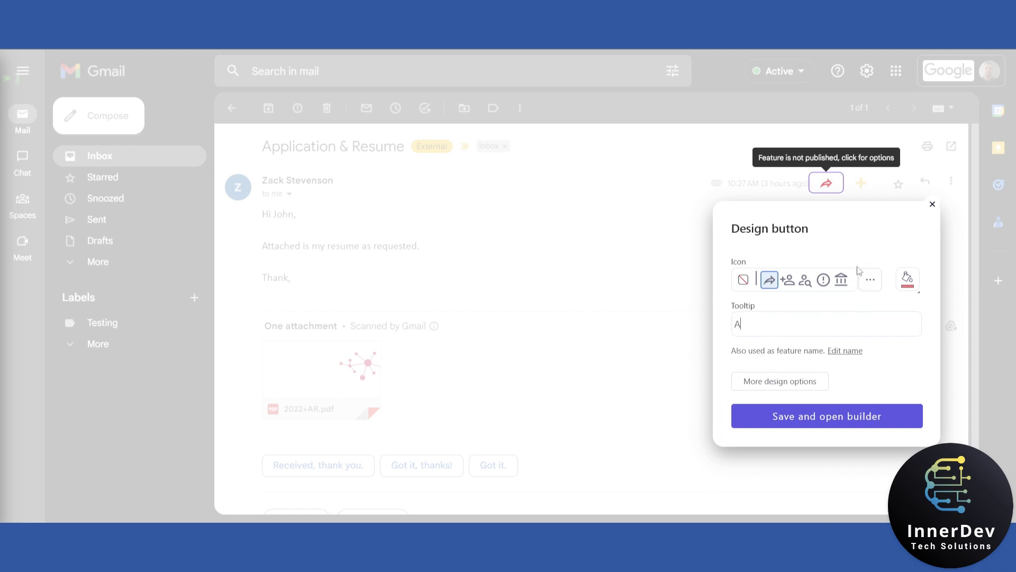
text(dd task)
click(838, 418)
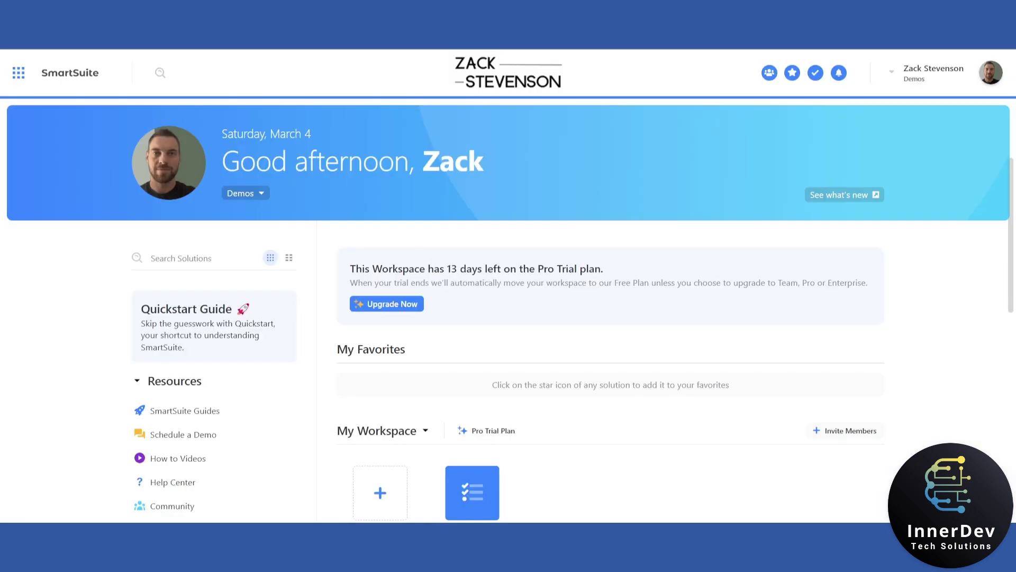
Scroll the builder canvas to review the Display button and Get contextual message steps
scroll(500, 245, down, 3)
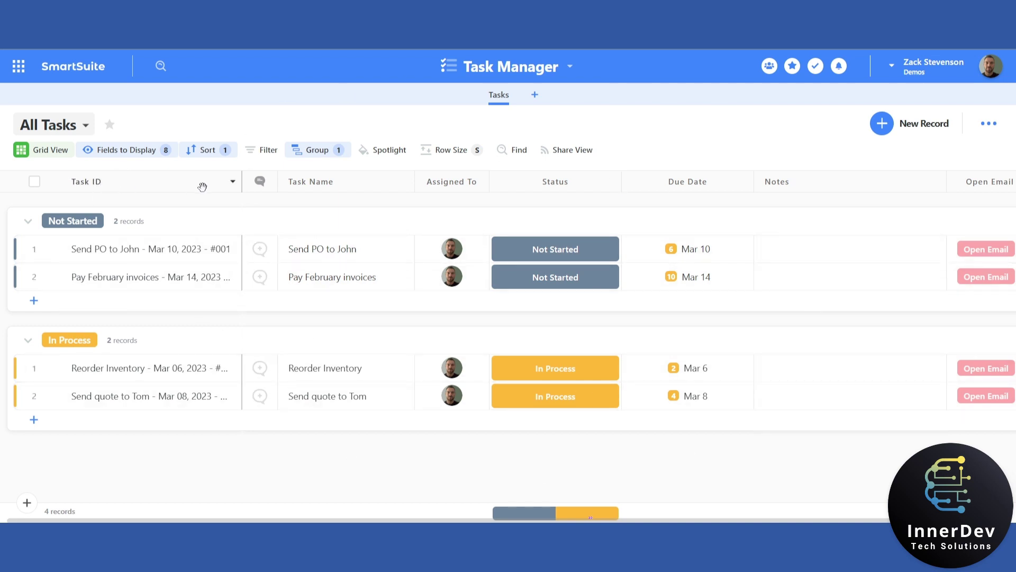
click(233, 183)
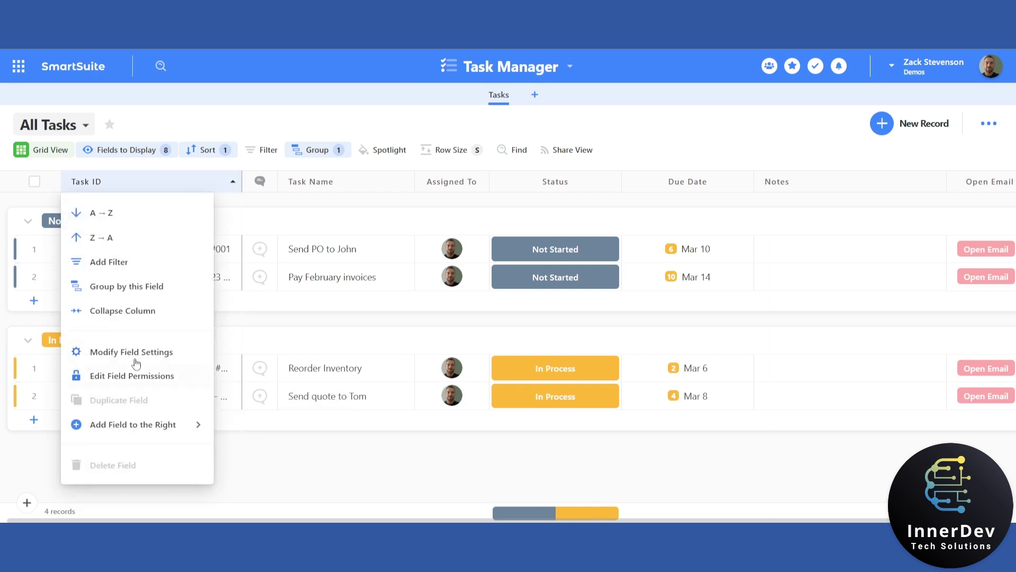
click(298, 468)
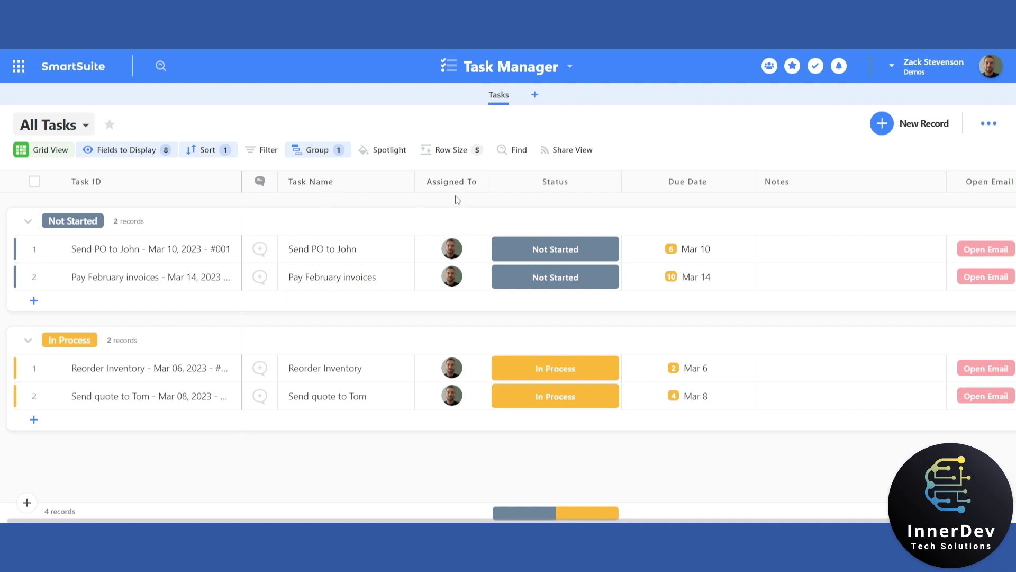
click(468, 249)
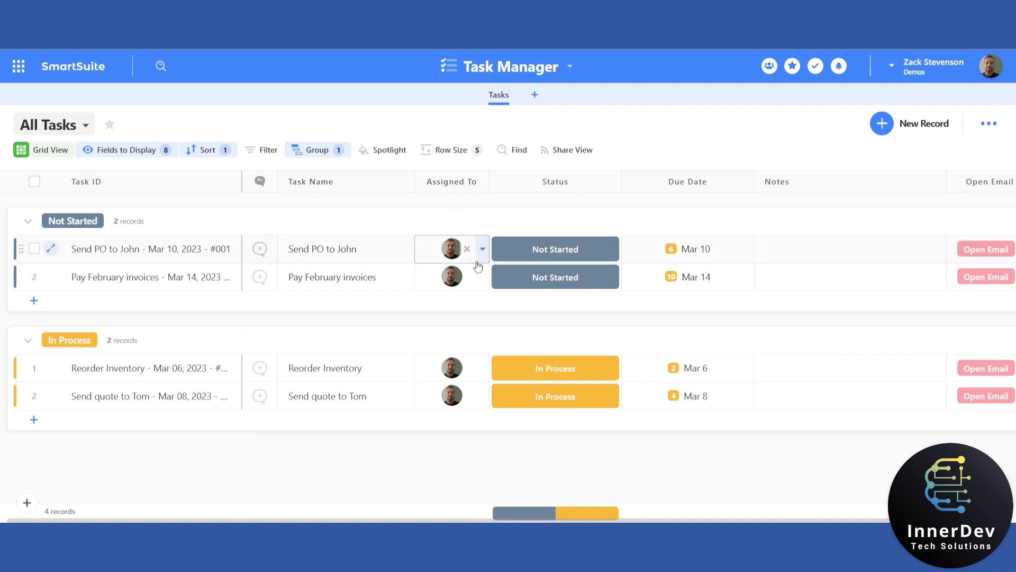
key(Down)
key(Down)
key(Escape)
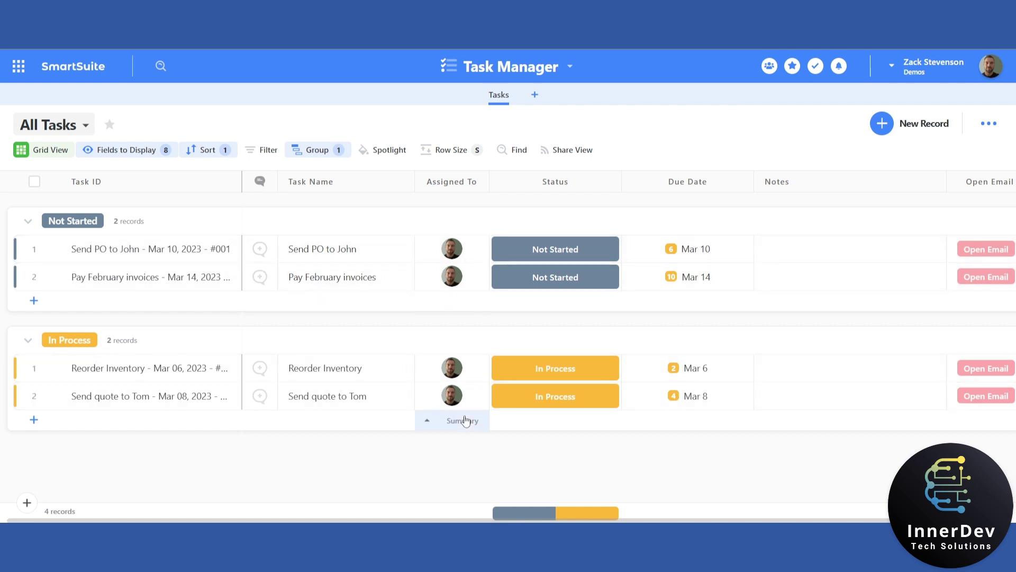
click(476, 270)
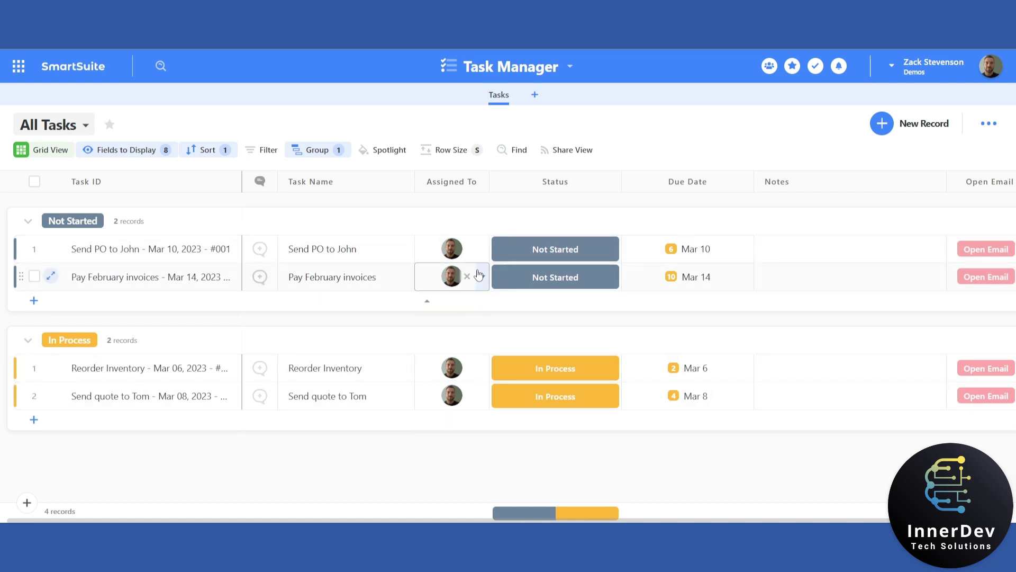
click(481, 260)
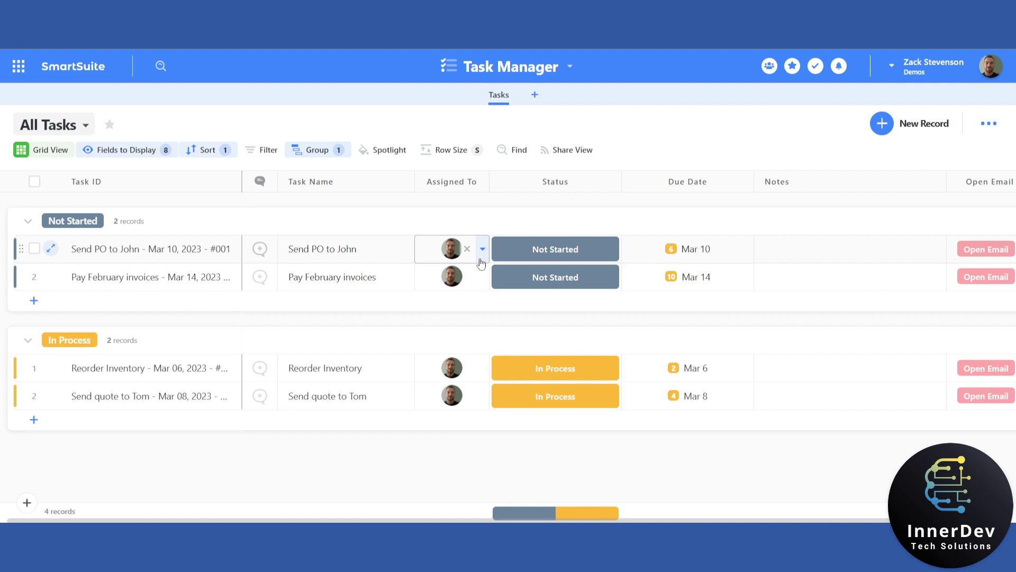
key(Down)
key(Up)
key(Down)
key(Down)
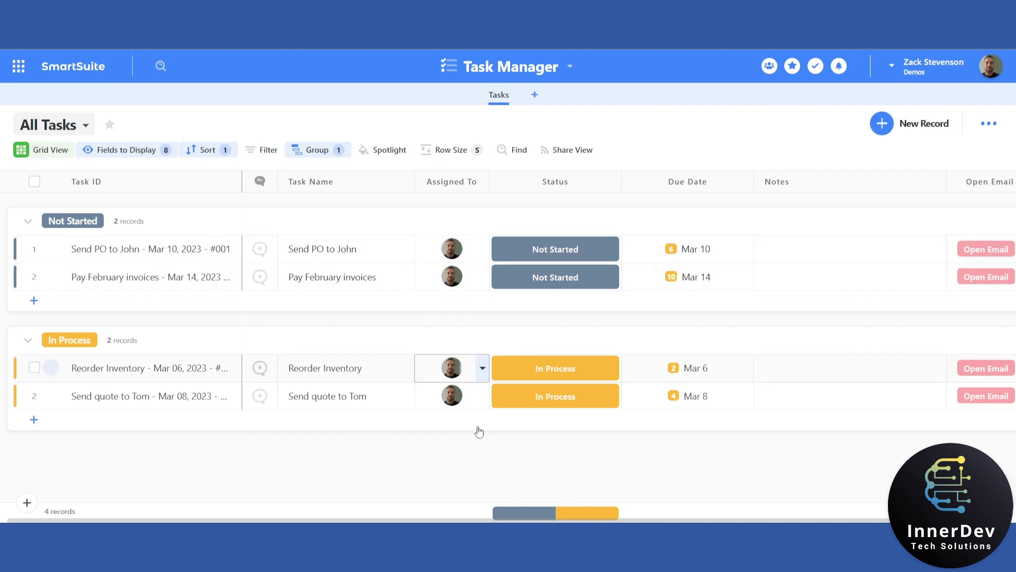
key(Escape)
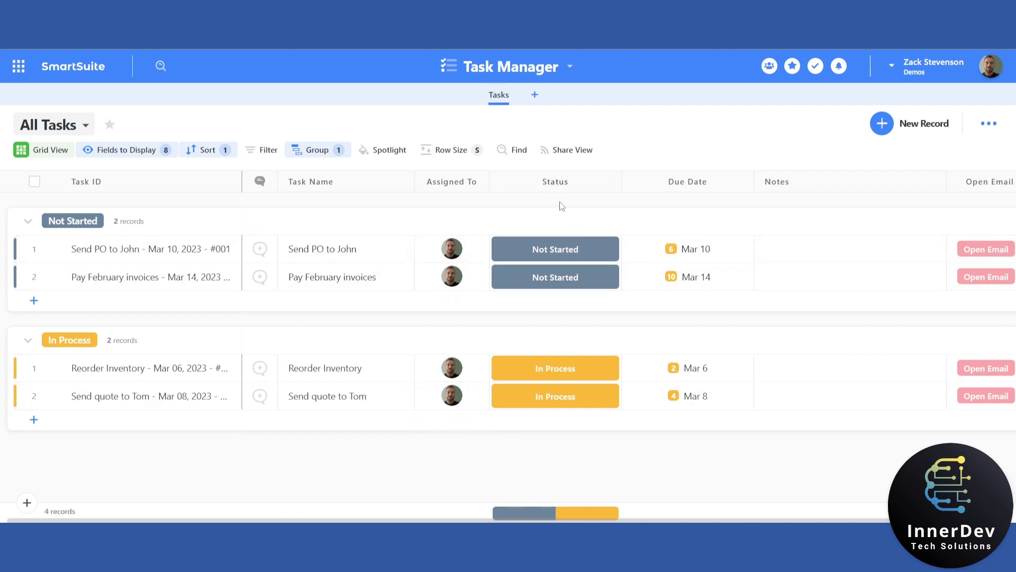
click(547, 267)
click(549, 357)
key(Up)
key(Up)
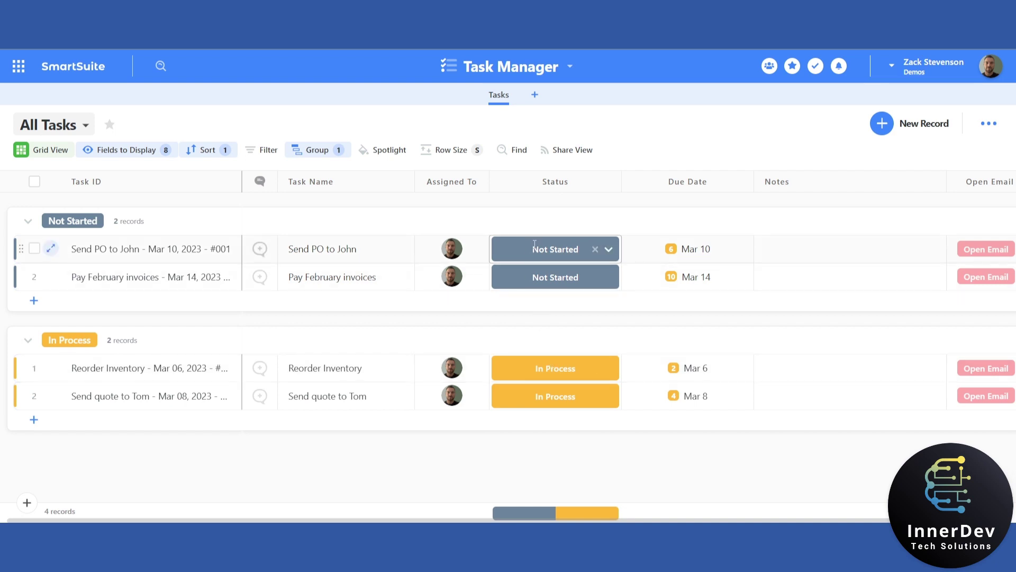
click(557, 370)
key(Left)
key(Up)
key(Up)
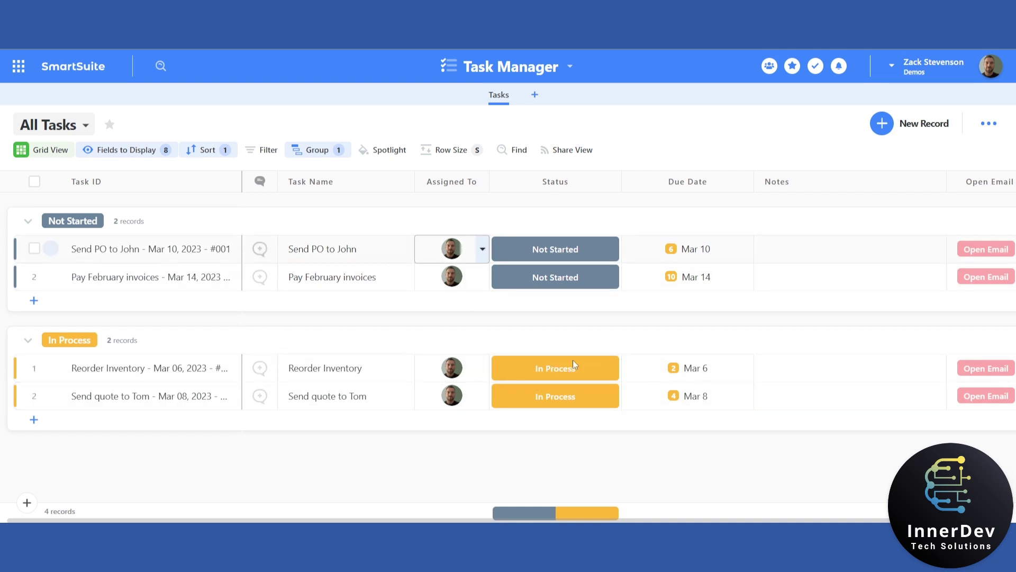
key(Escape)
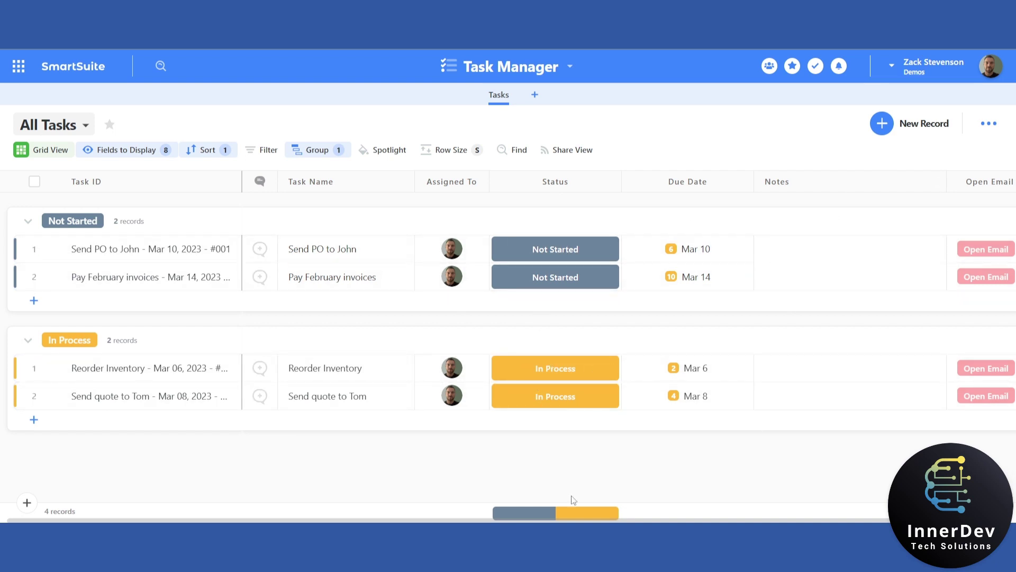
scroll(749, 189, right, 3)
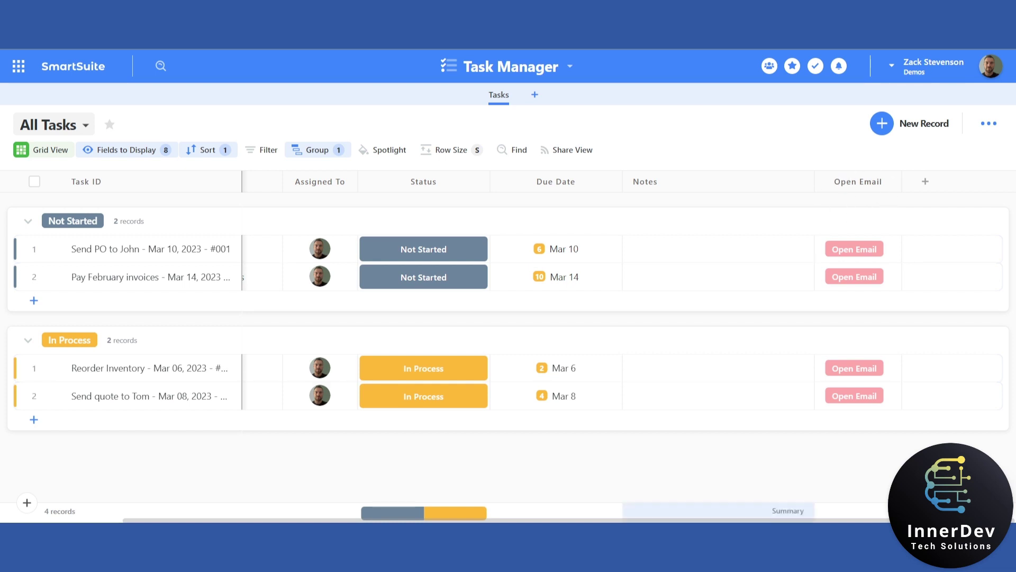
scroll(282, 514, left, 5)
mouse_move(403, 433)
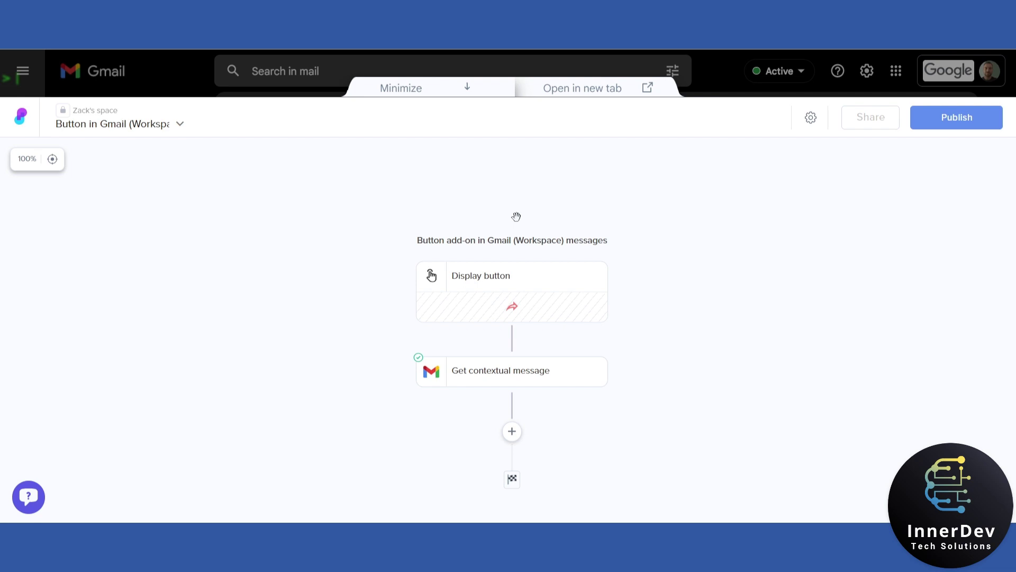
Set the contextual message step's sample Message ID to the Application & Resume email
mouse_move(483, 379)
click(520, 382)
click(868, 225)
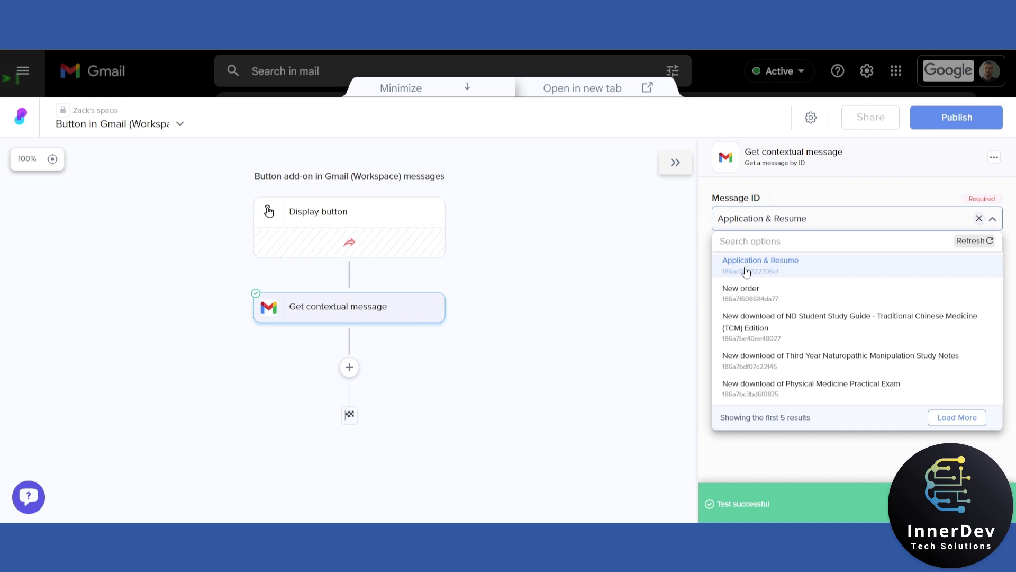
click(775, 269)
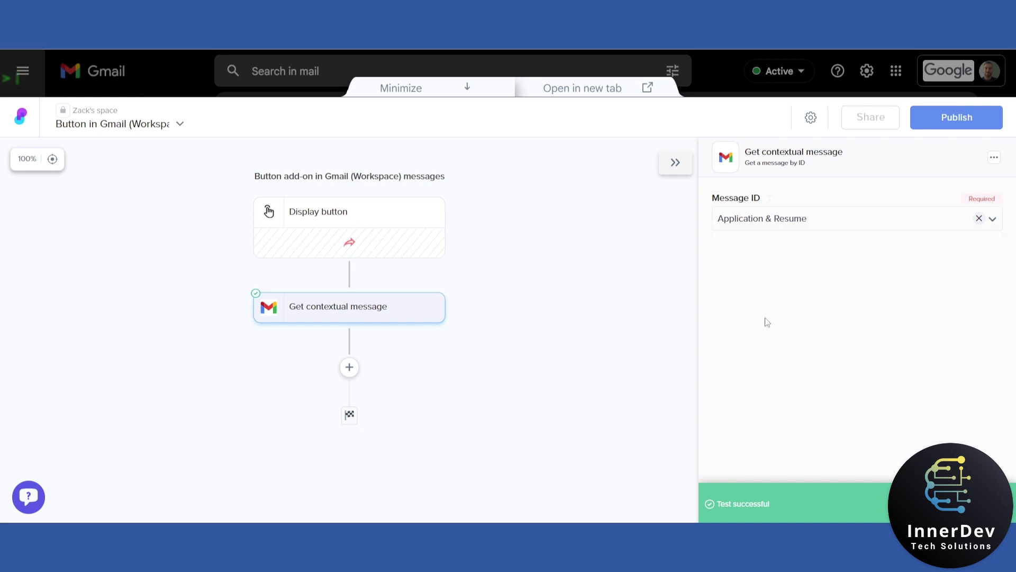
click(467, 88)
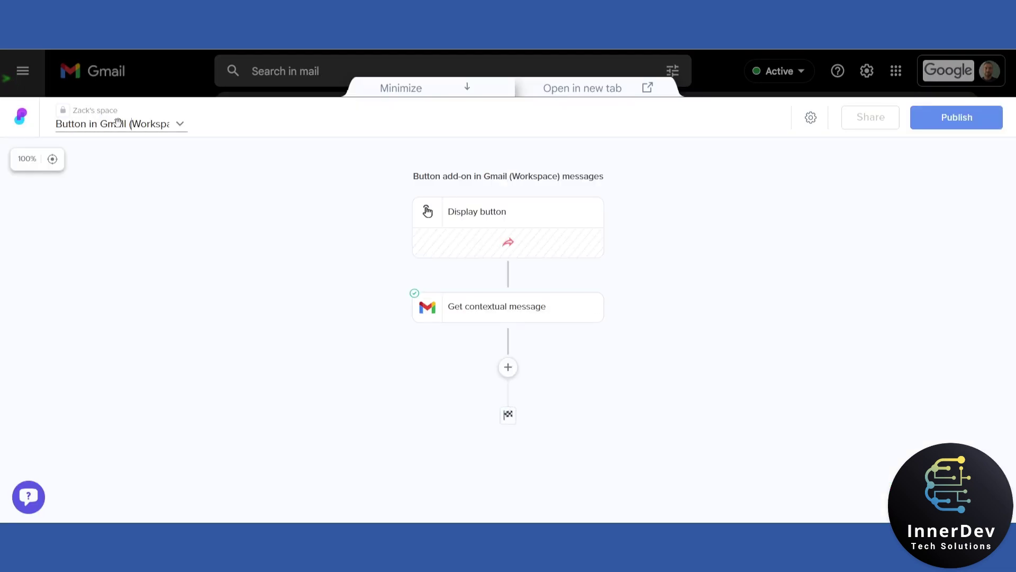
Rename the flow to 'Gmail to Tasks'
double_click(118, 123)
key(ctrl+a)
text(Gmail to Tasks)
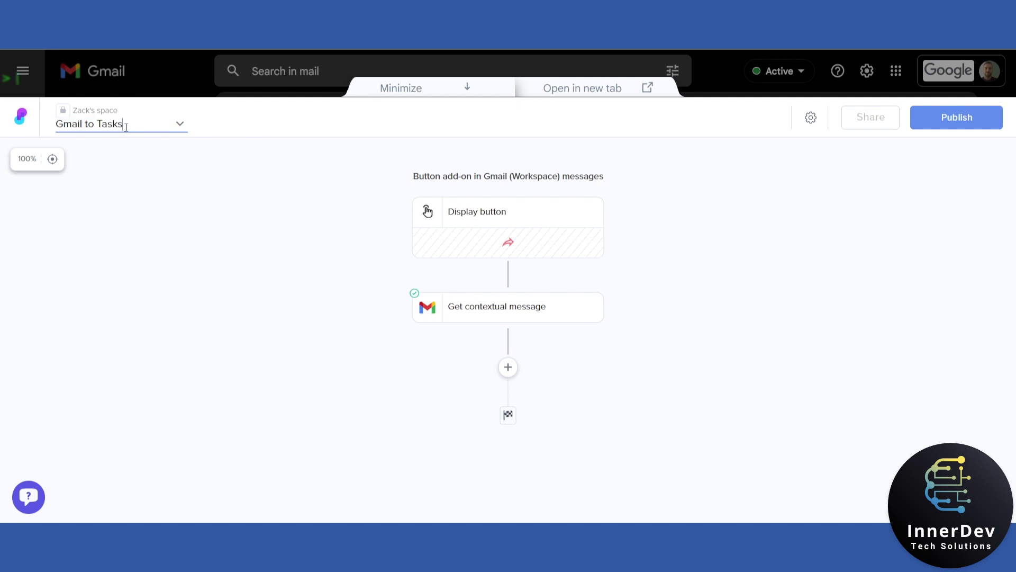
key(Return)
Rerun the Get contextual message test on the sample email
click(512, 316)
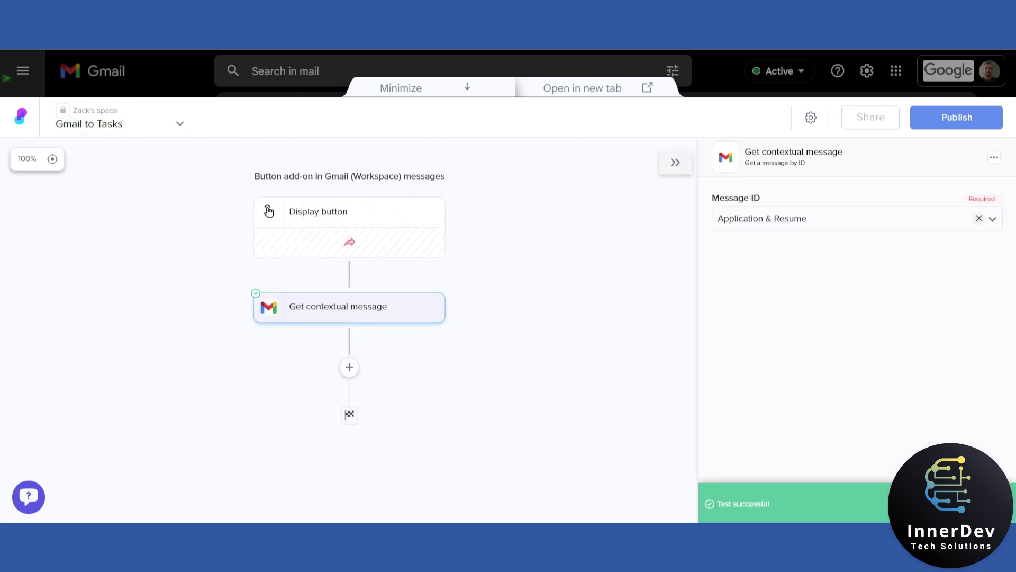
scroll(863, 507, down, 2)
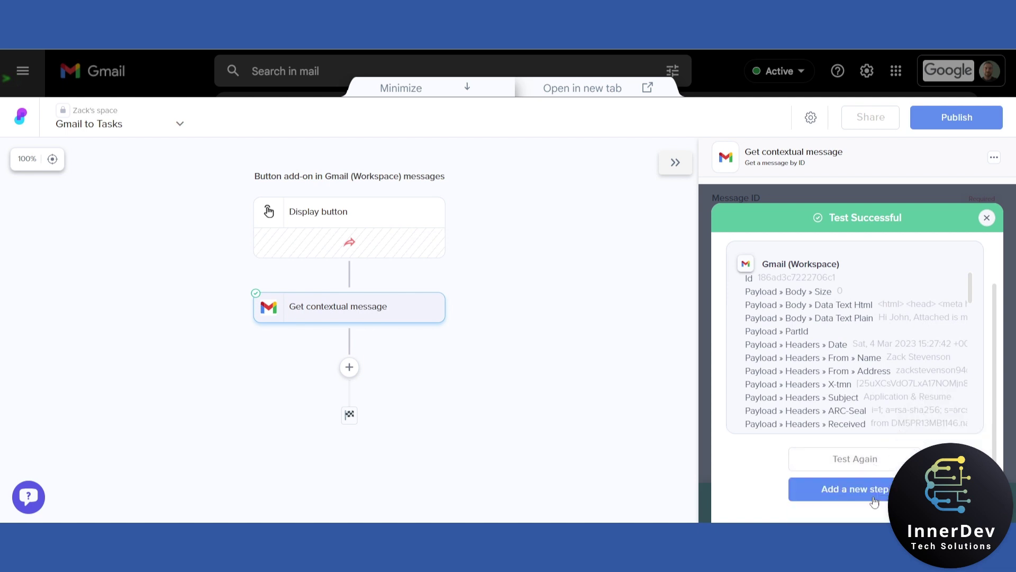
click(860, 458)
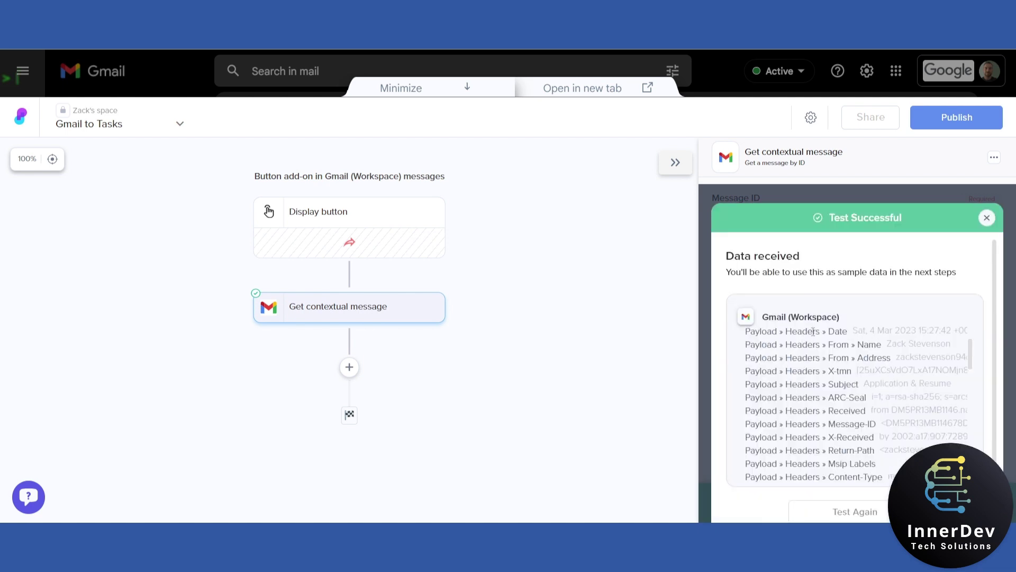
scroll(819, 366, down, 10)
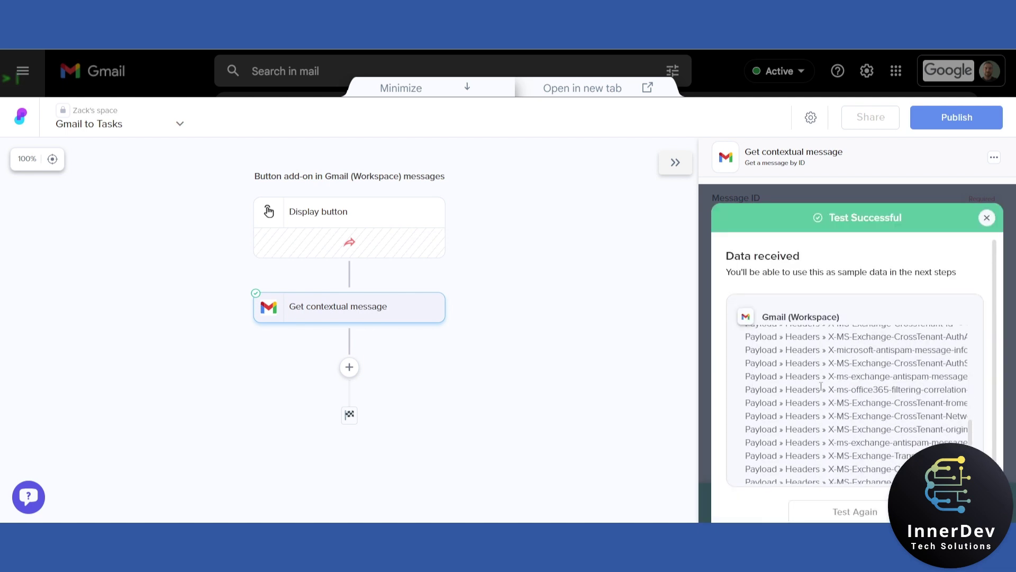
Close the test results and bring up the full list of integrations for a new step
scroll(853, 390, down, 3)
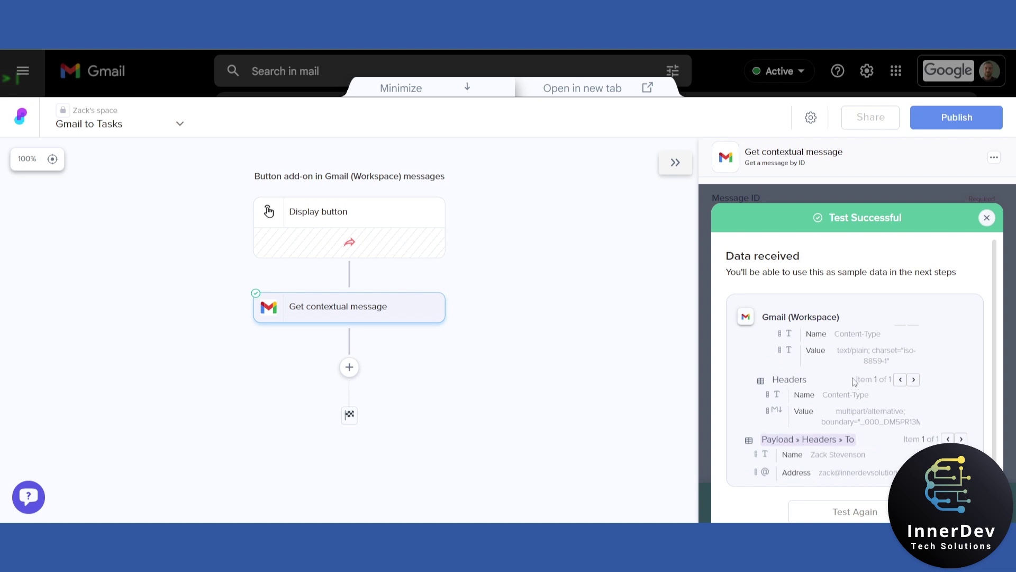
click(987, 218)
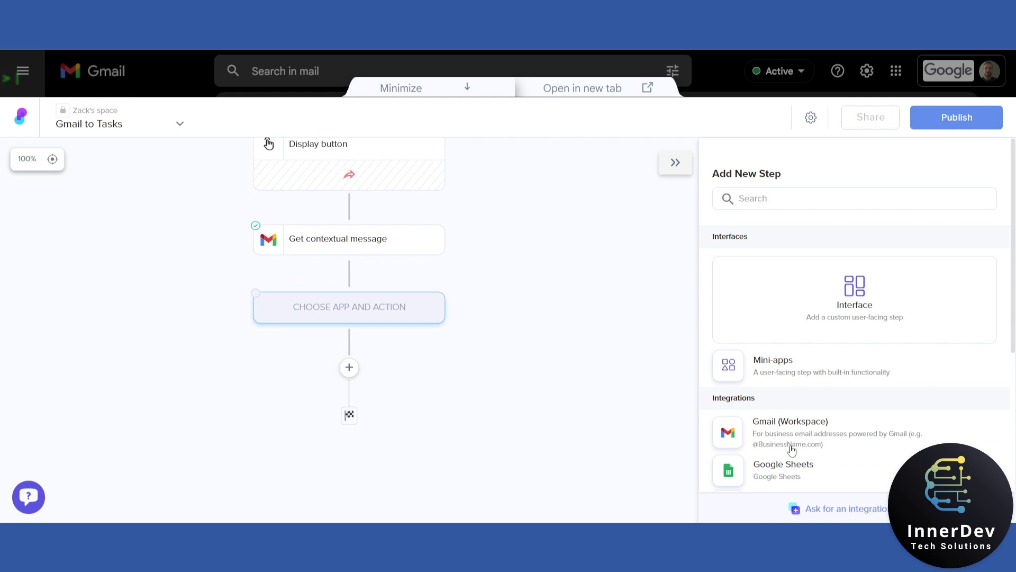
scroll(794, 458, down, 3)
click(845, 403)
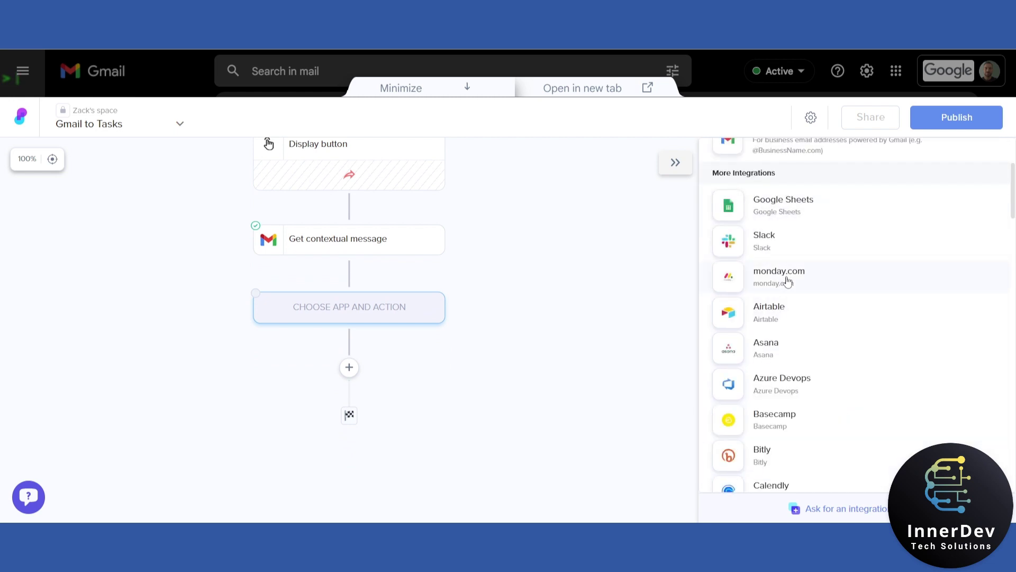
Search integrations for 'smart' and choose SmartSuite for the new step
scroll(799, 318, down, 5)
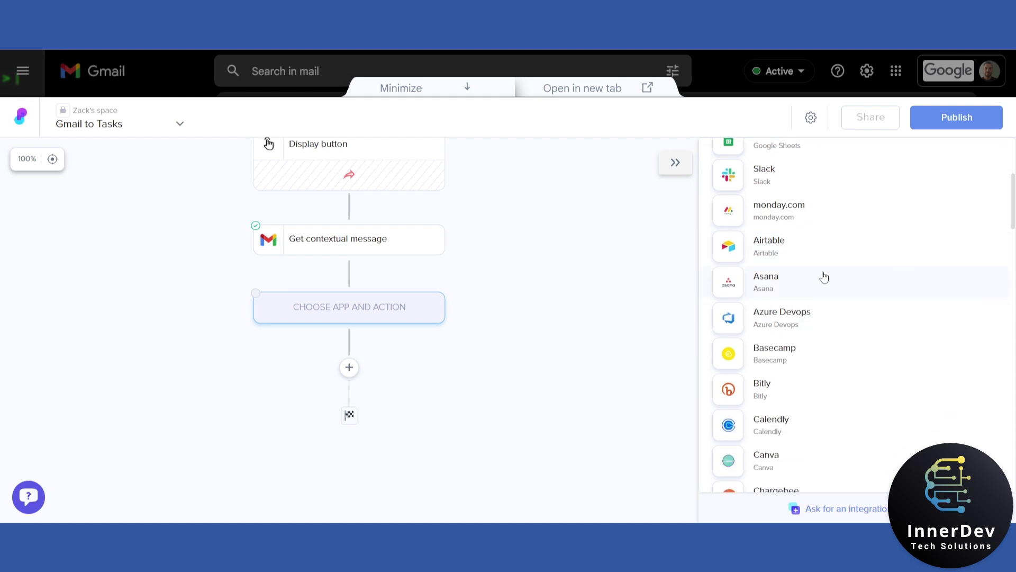
scroll(791, 218, down, 3)
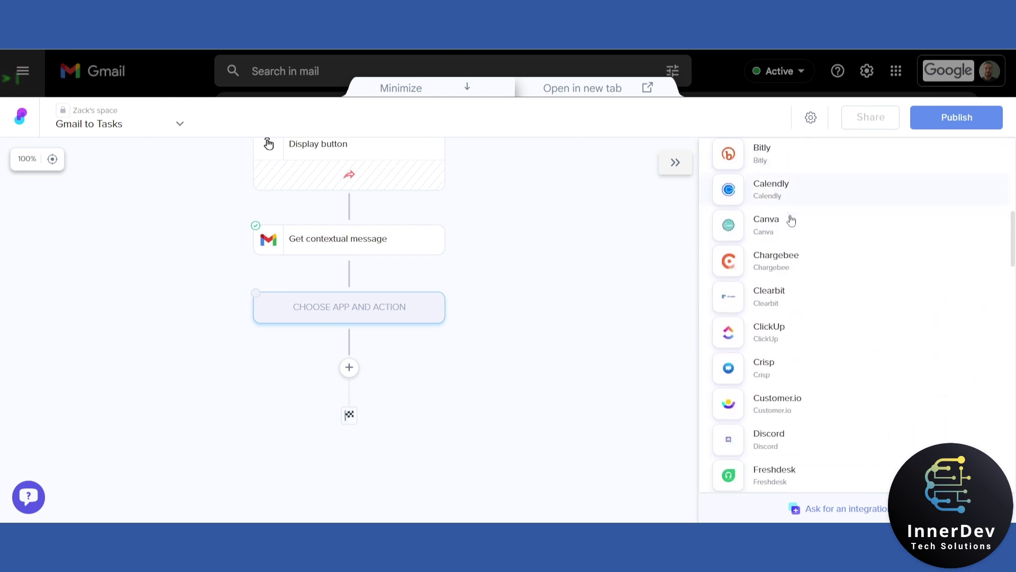
scroll(791, 218, down, 10)
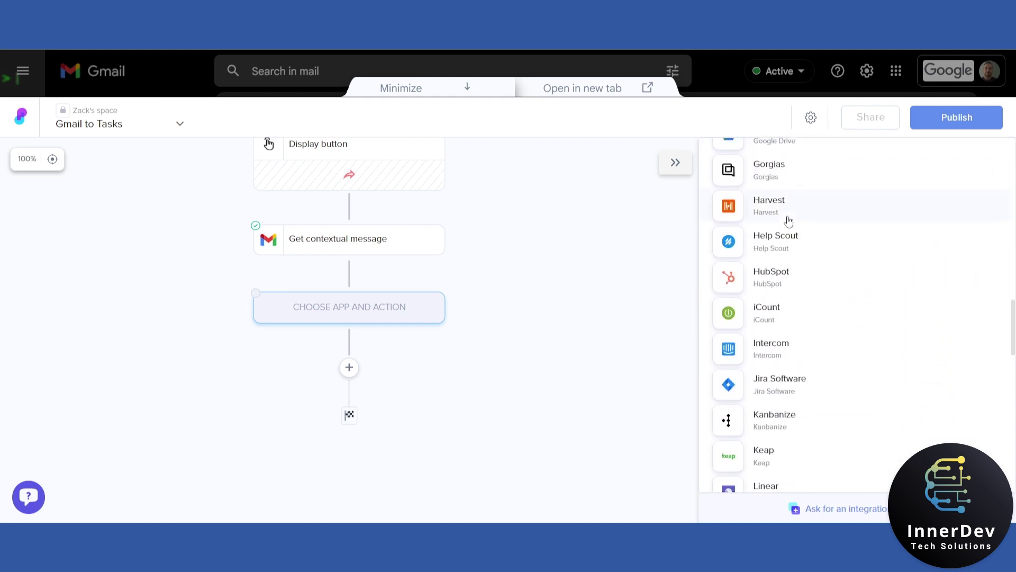
scroll(789, 212, up, 20)
click(786, 222)
text(smart)
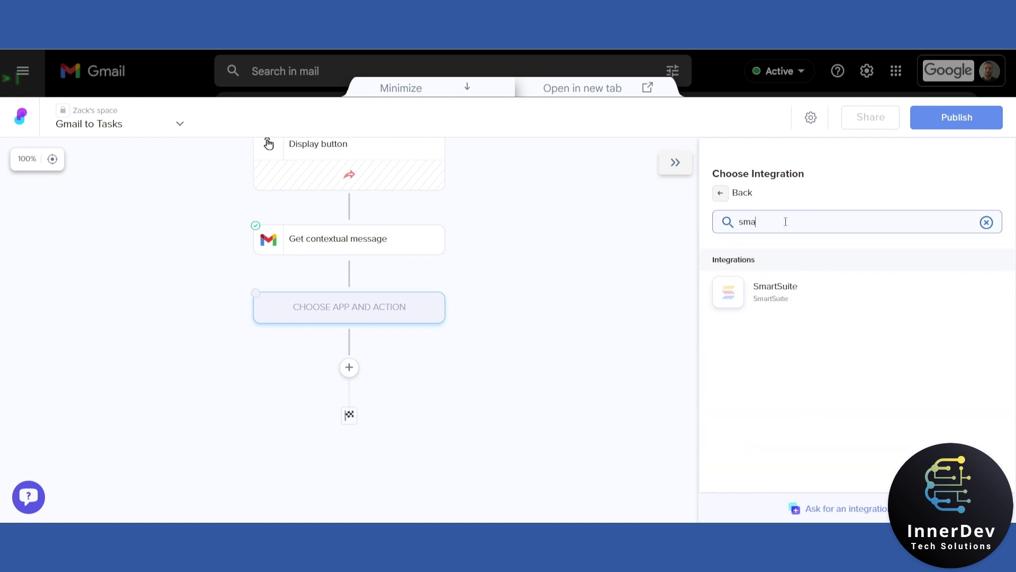
click(786, 298)
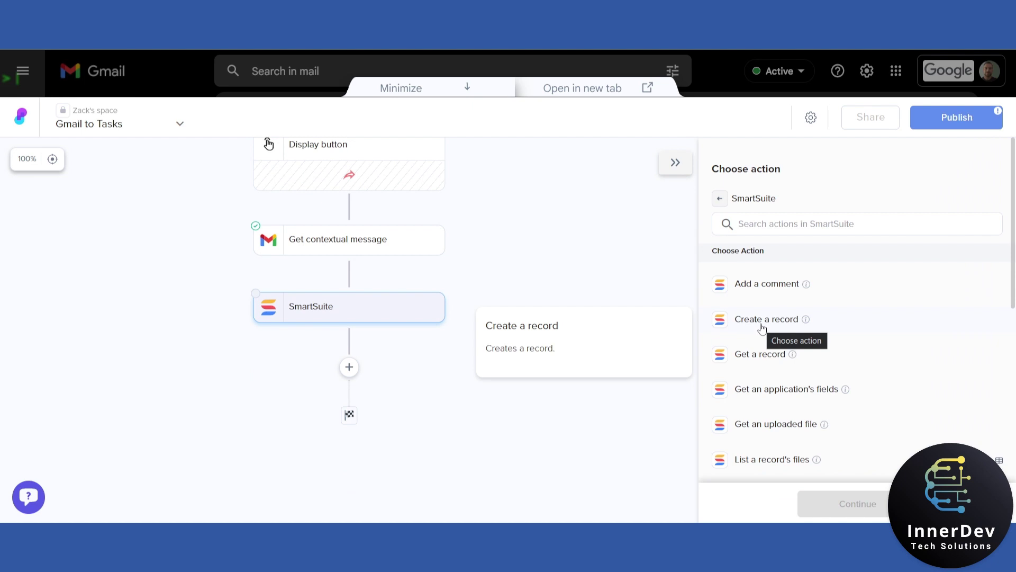
Choose the Create a record action, connect the SmartSuite - Demos account, and continue
click(764, 322)
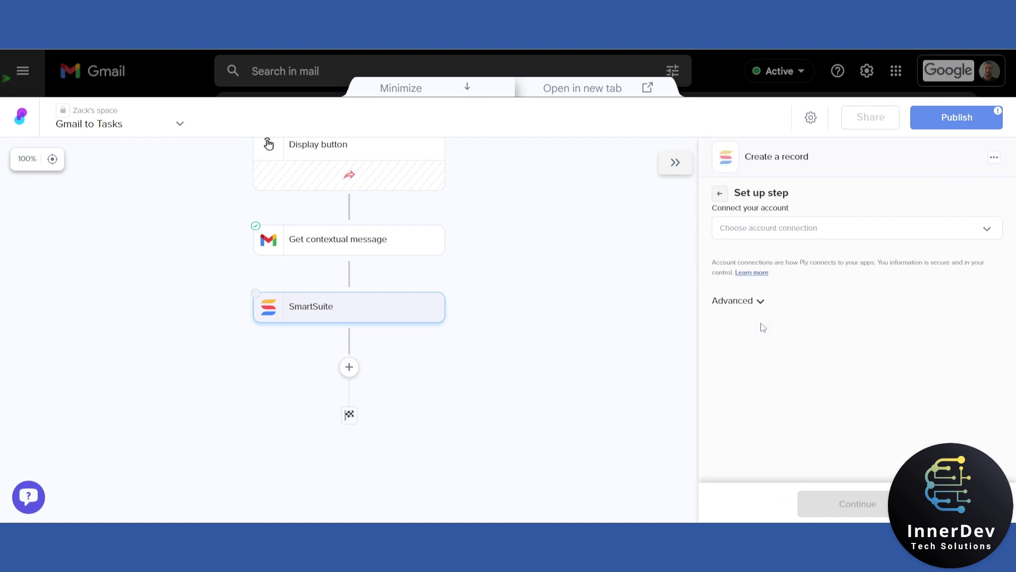
click(778, 229)
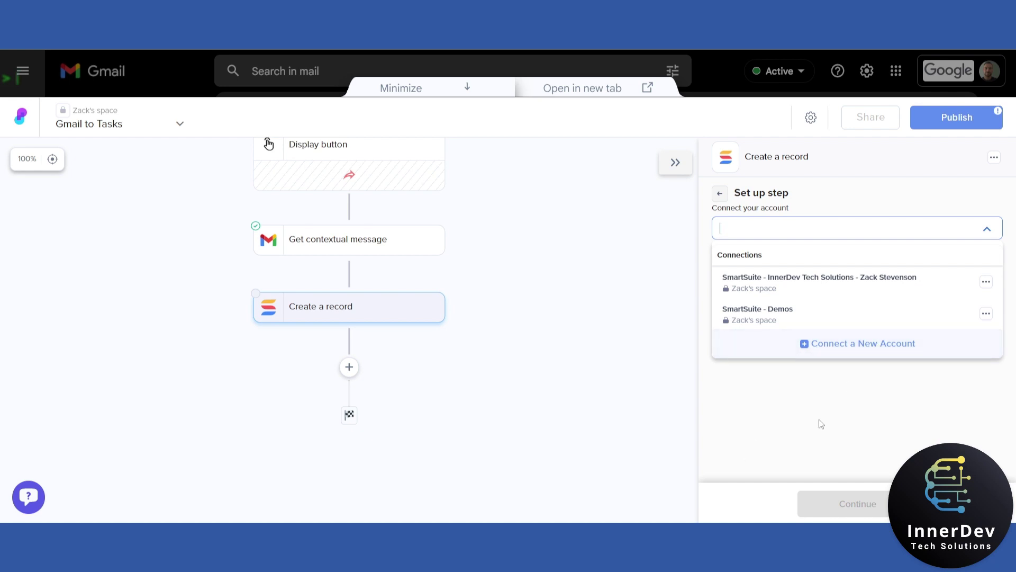
click(796, 402)
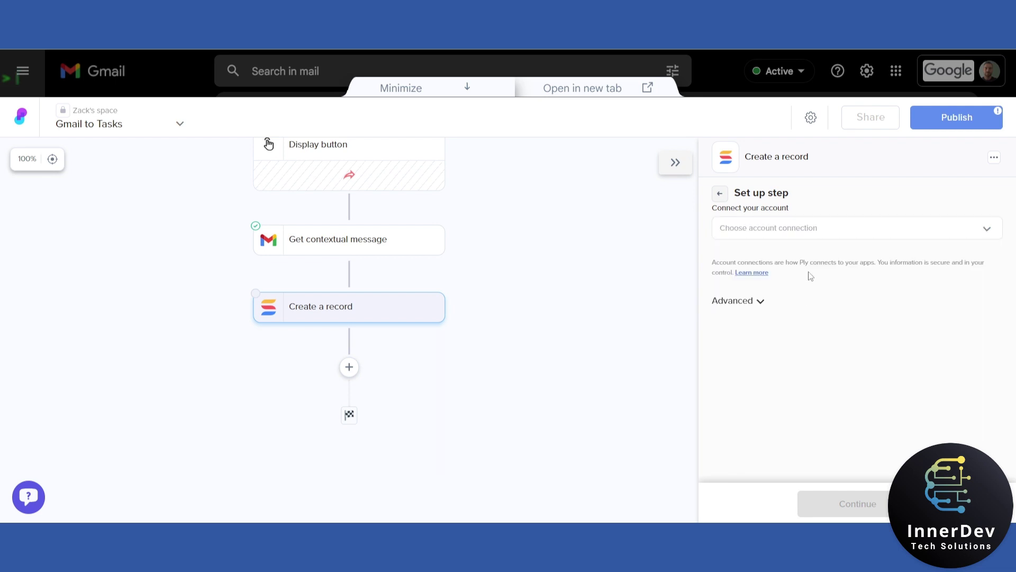
click(812, 227)
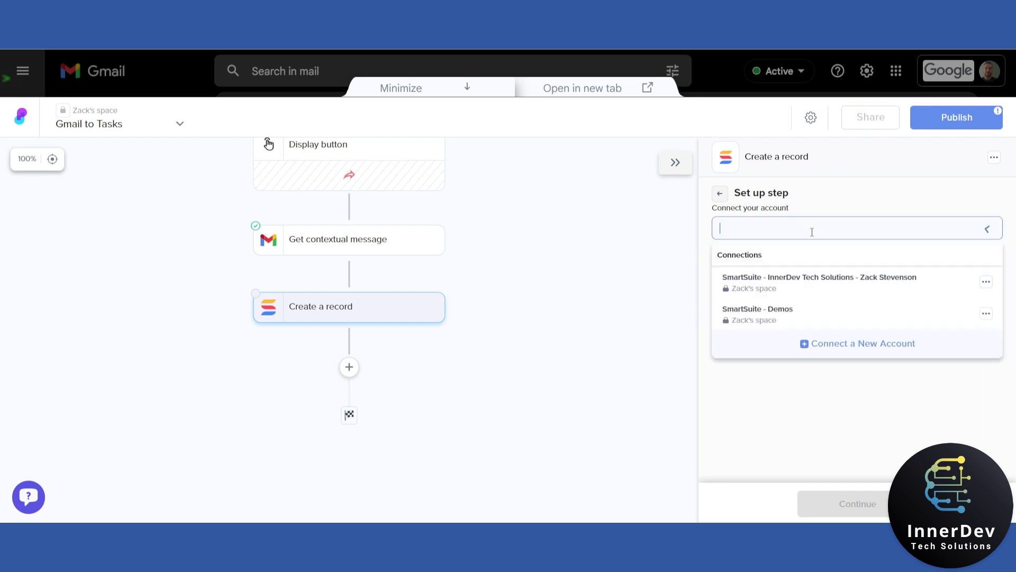
click(781, 315)
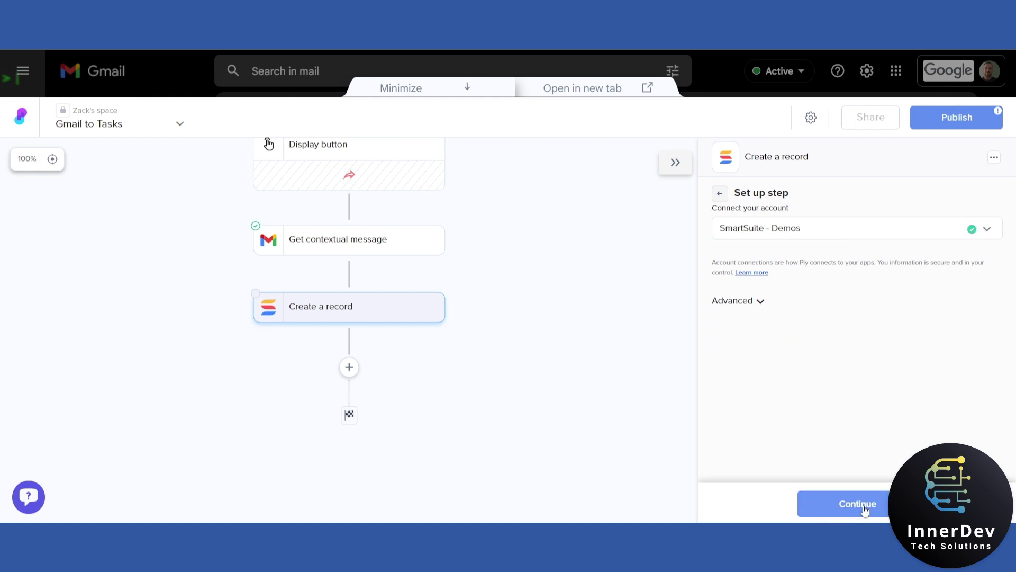
click(865, 509)
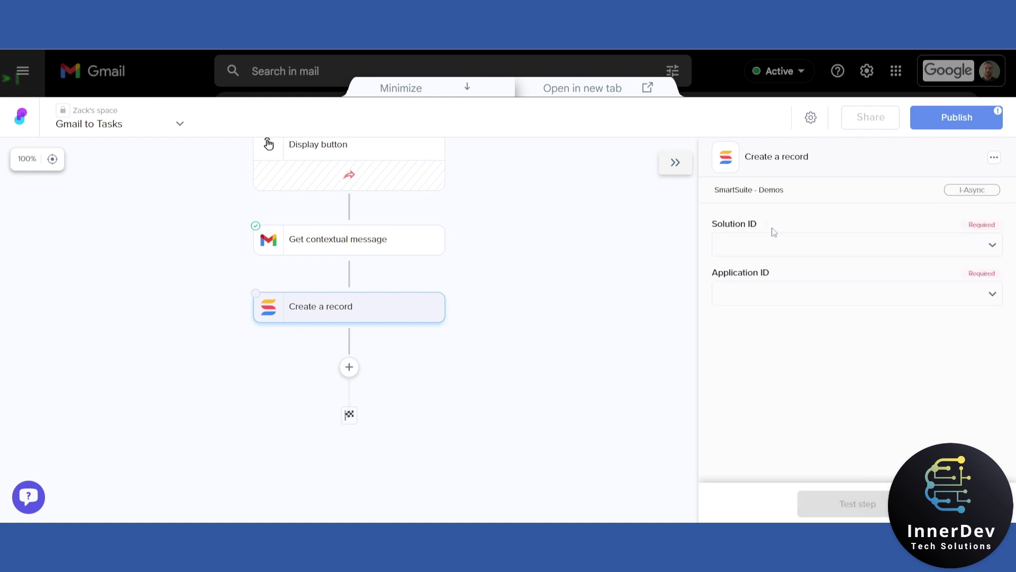
Set Solution ID to Task Manager and Application ID to Tasks
click(771, 251)
click(760, 294)
click(772, 292)
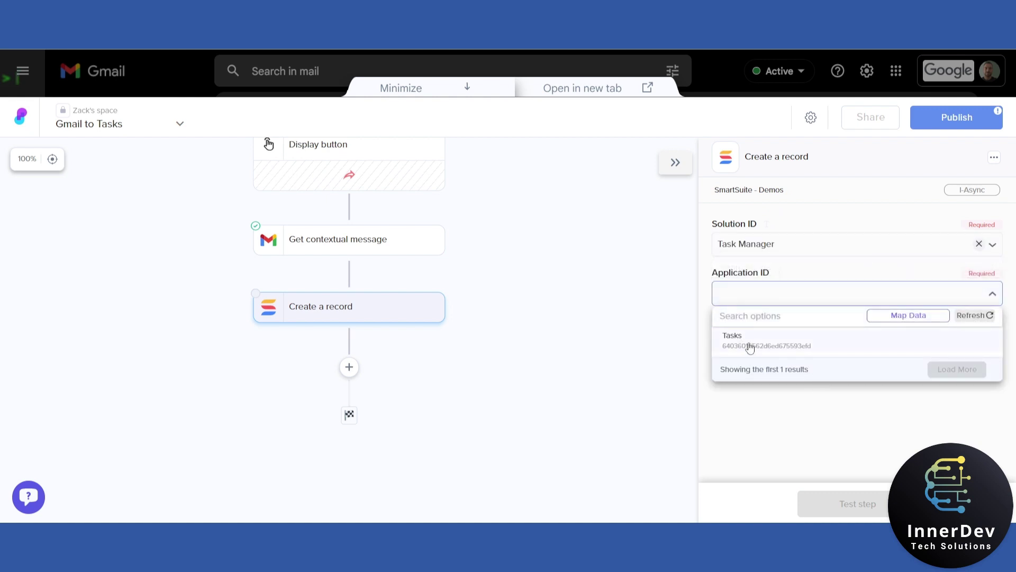
click(750, 347)
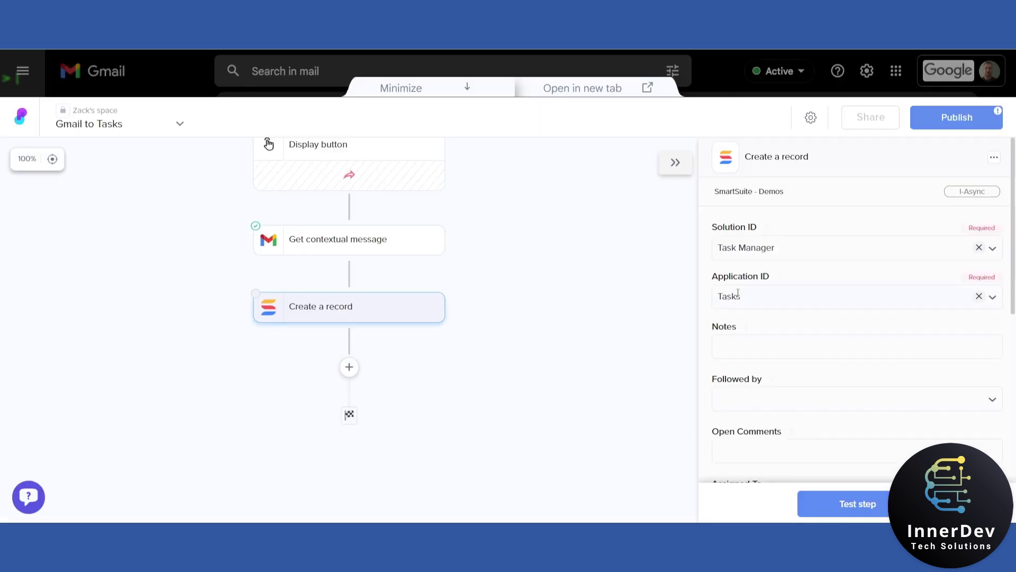
scroll(739, 292, down, 2)
Map Notes to the contextual message's Payload » Body » Data Text Plain
click(749, 271)
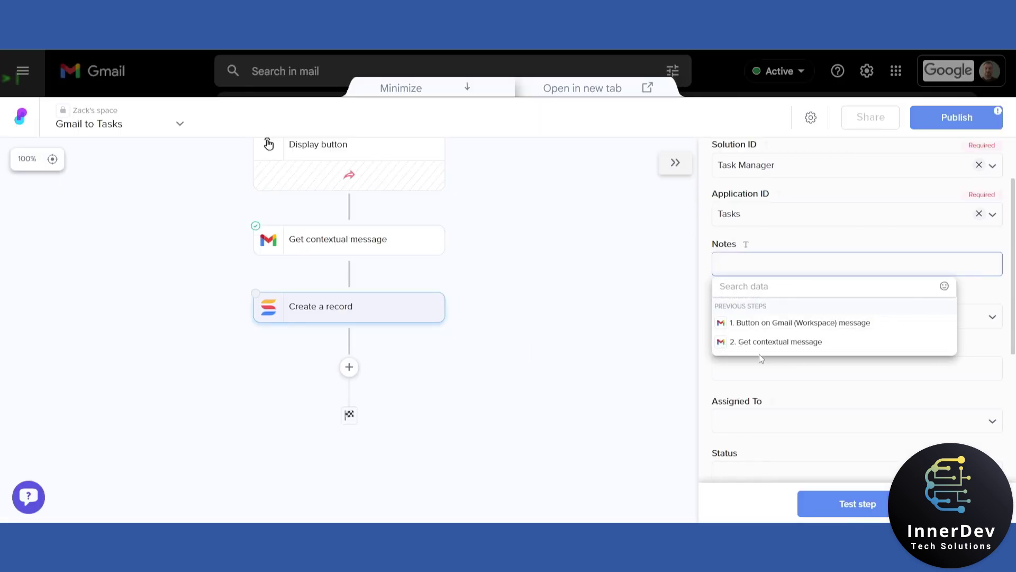
click(795, 349)
scroll(789, 328, down, 1)
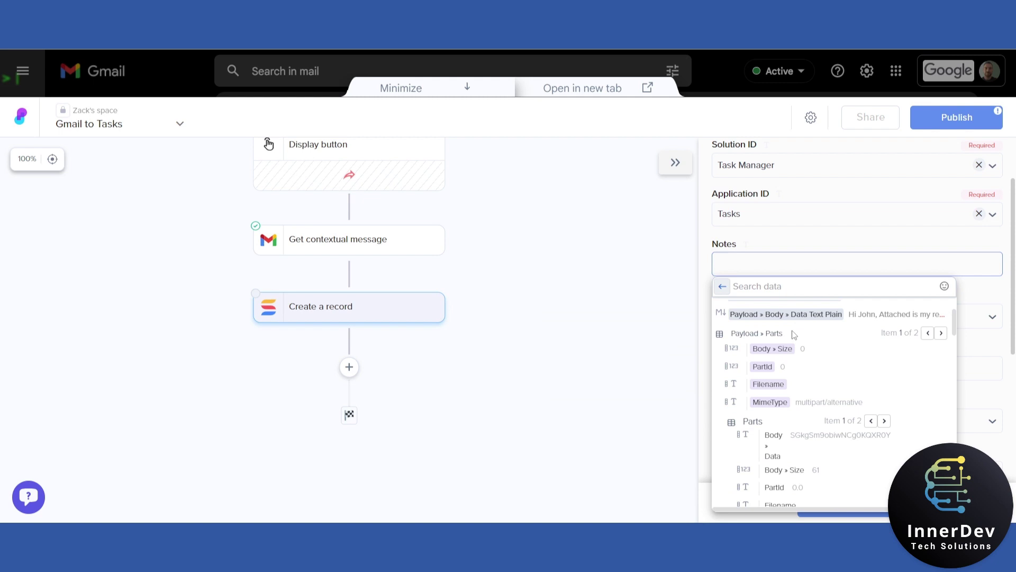
scroll(794, 334, up, 1)
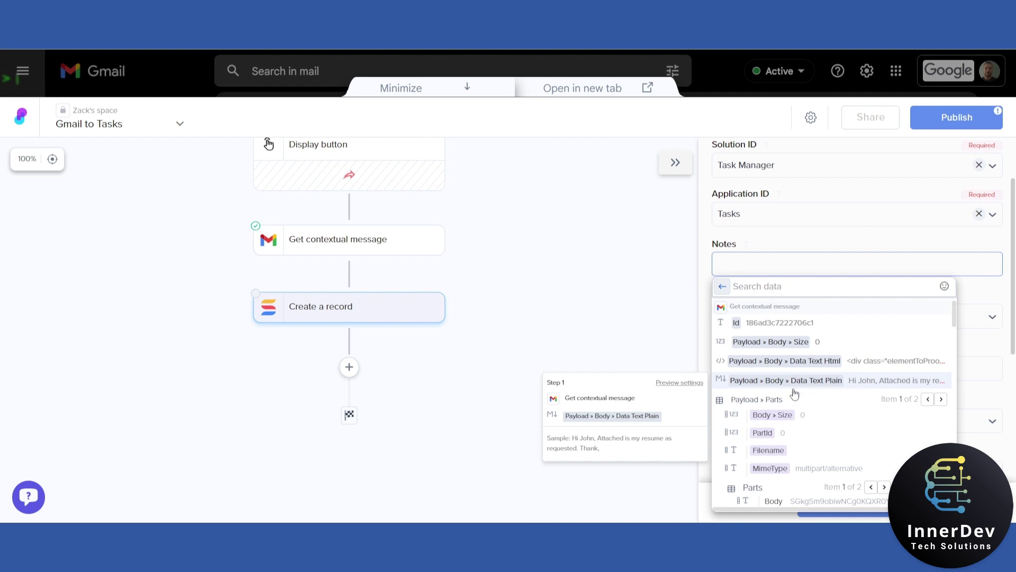
click(866, 386)
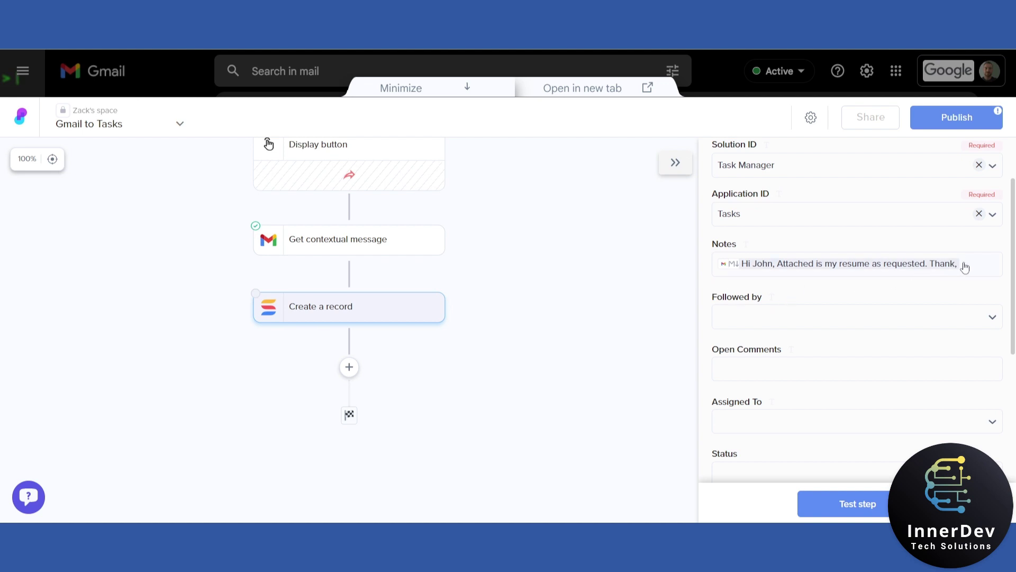
click(983, 270)
Add a 'From:' line to Notes with the sender's name from Payload » Headers » From
key(Return)
key(Return)
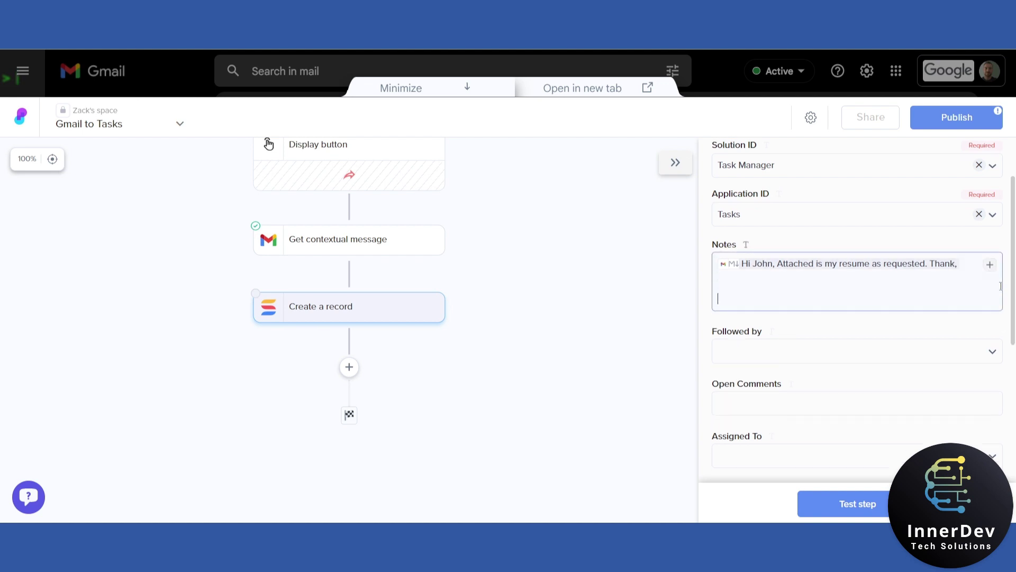
text(From)
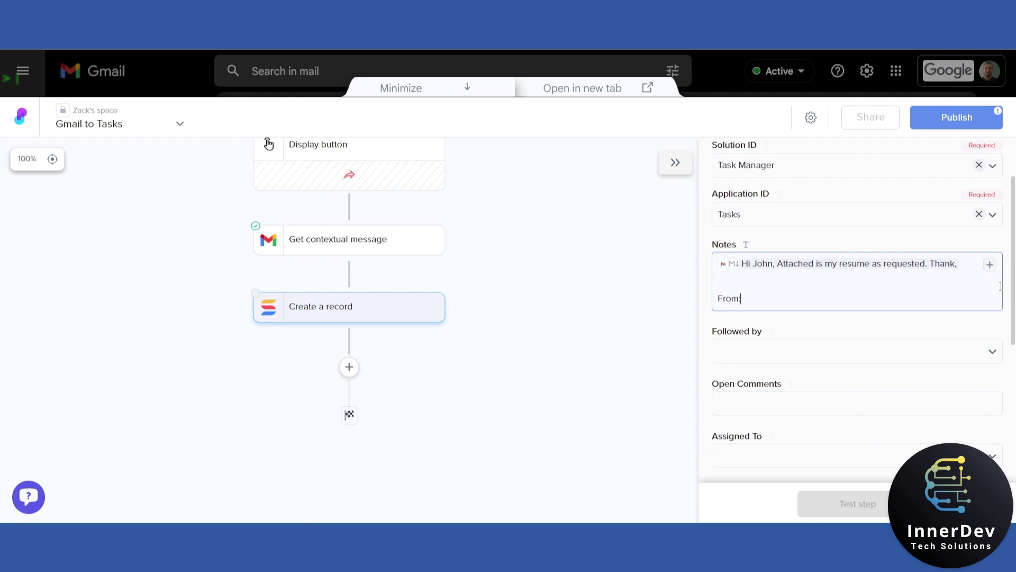
text(:)
key(Return)
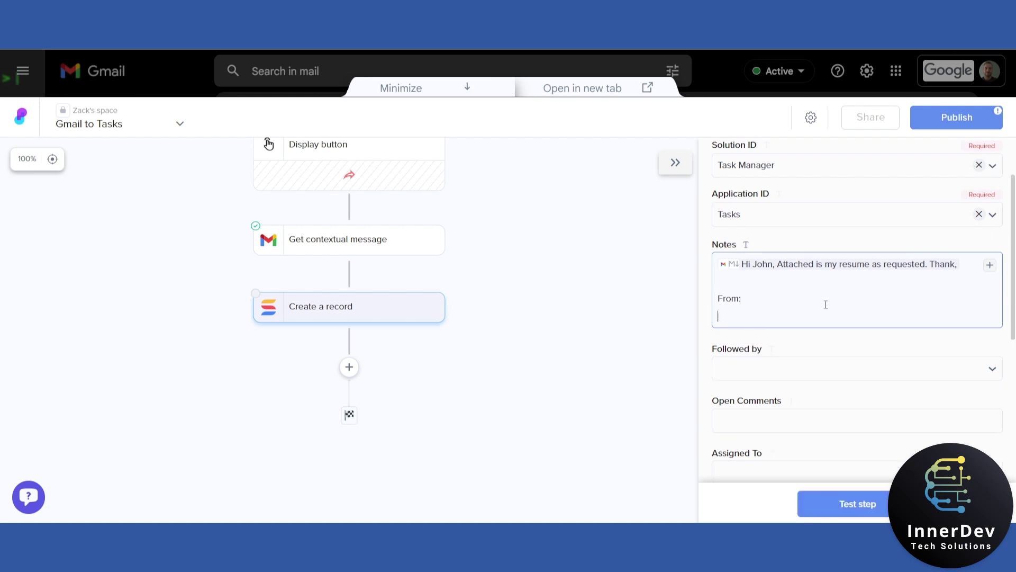
text(/)
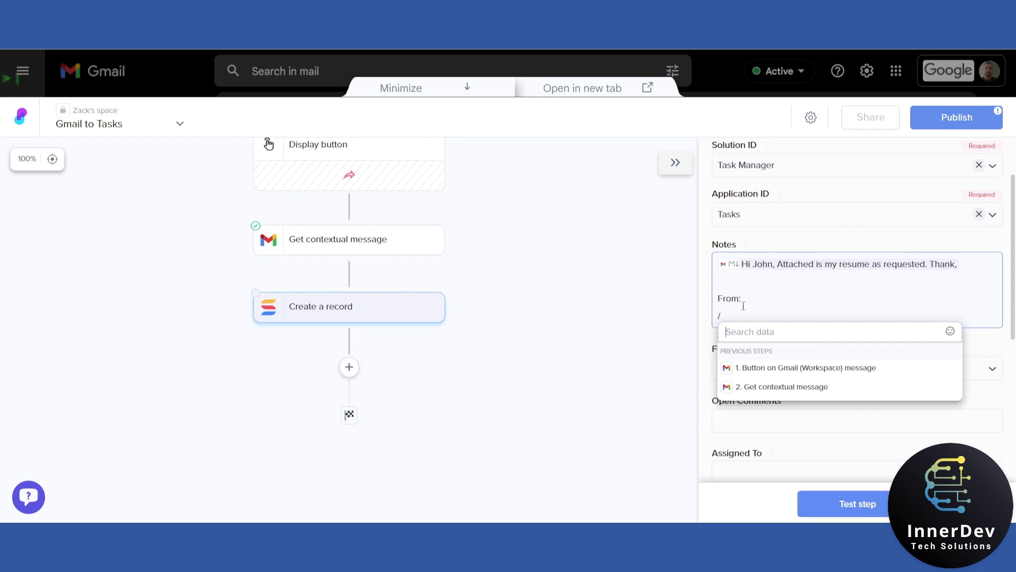
click(824, 393)
scroll(816, 258, down, 3)
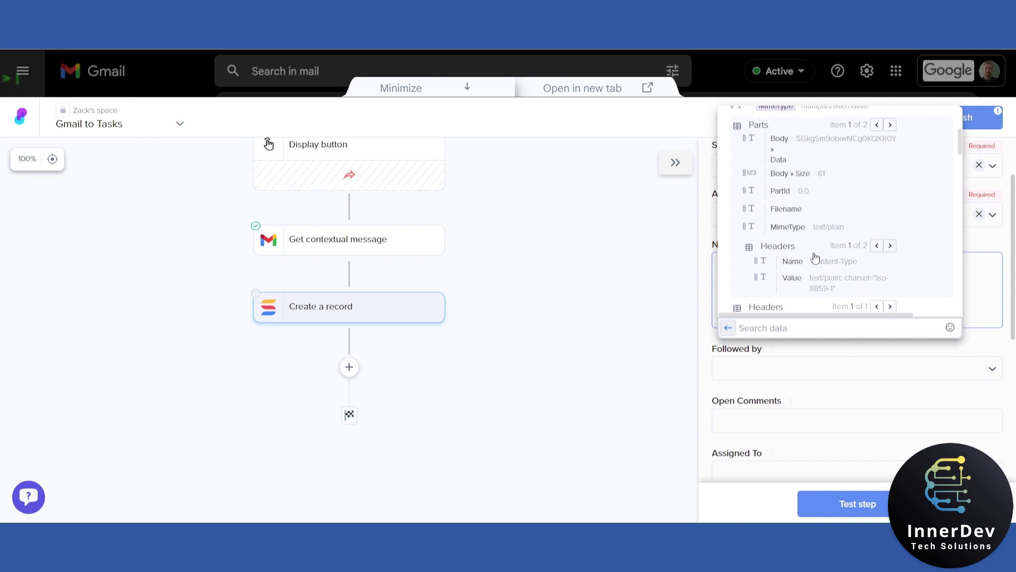
scroll(816, 258, down, 3)
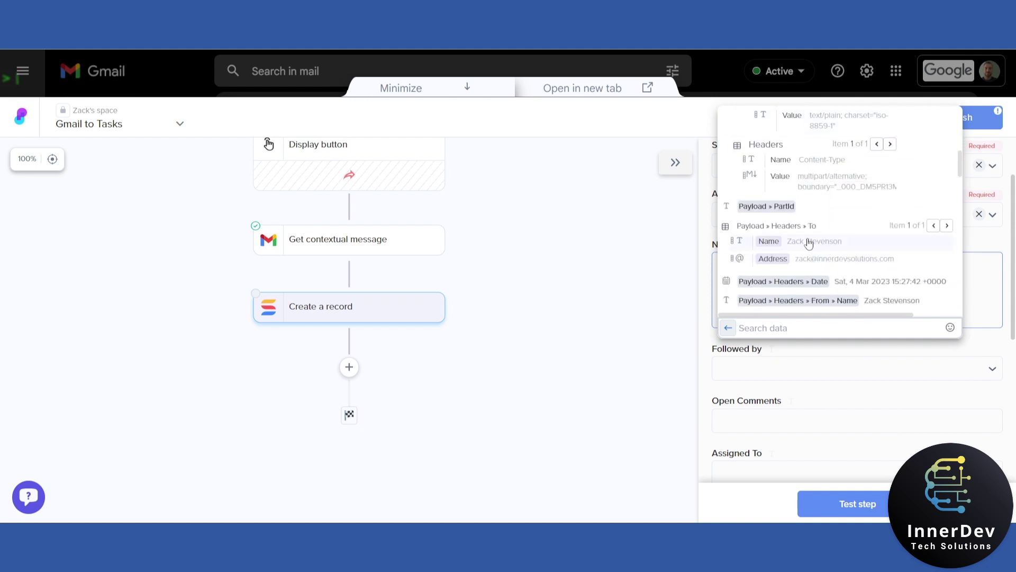
scroll(807, 237, down, 2)
scroll(809, 237, down, 8)
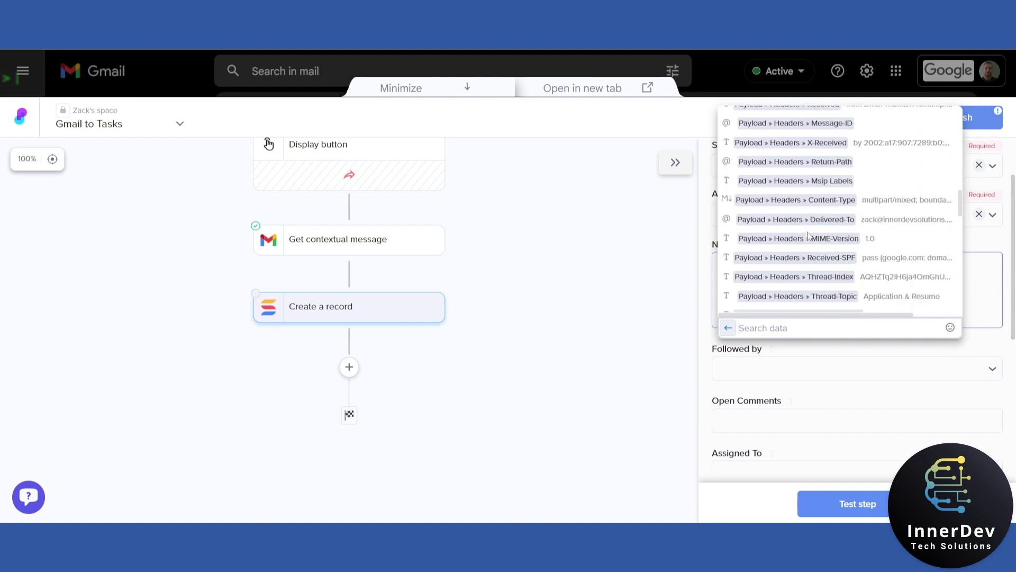
scroll(808, 236, down, 2)
text(from)
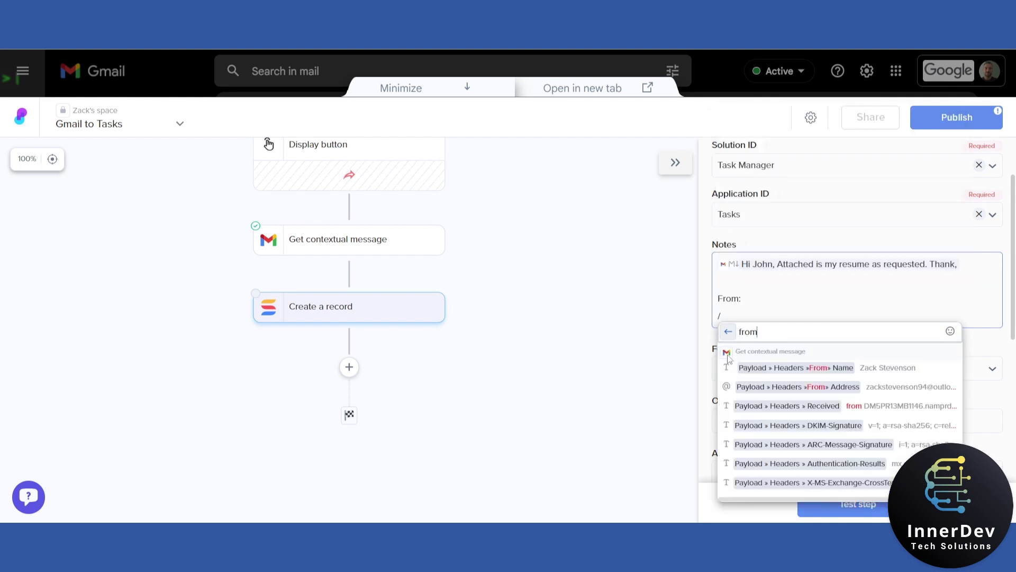
click(875, 372)
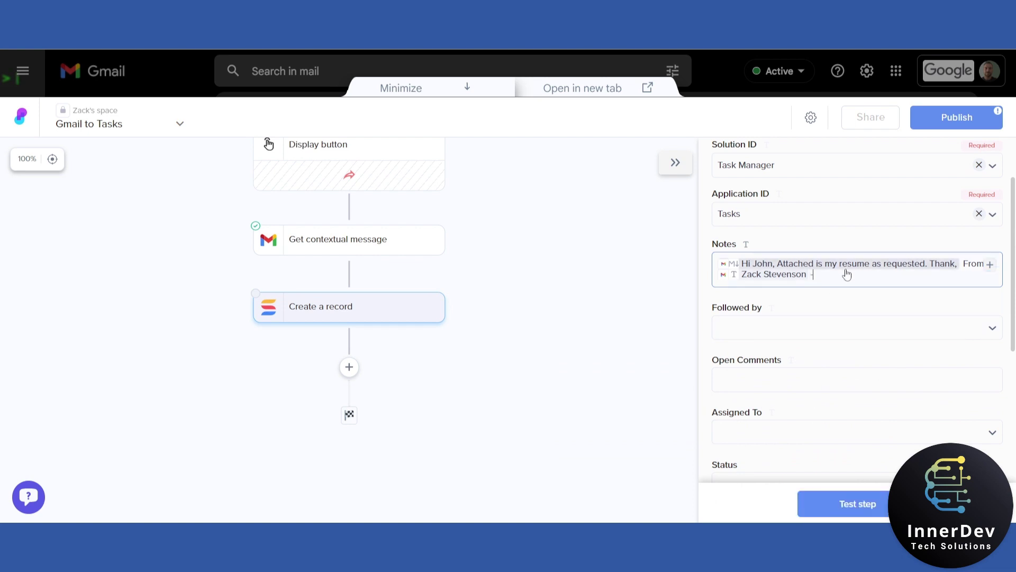
Insert the sender's email address (From » Address) into Notes
text(/)
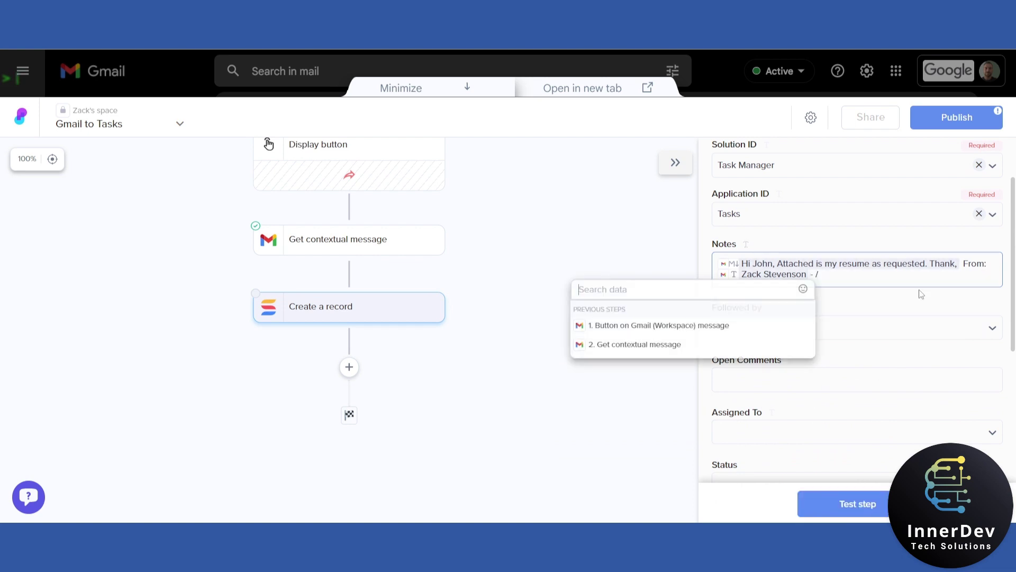
text(t)
text(rom)
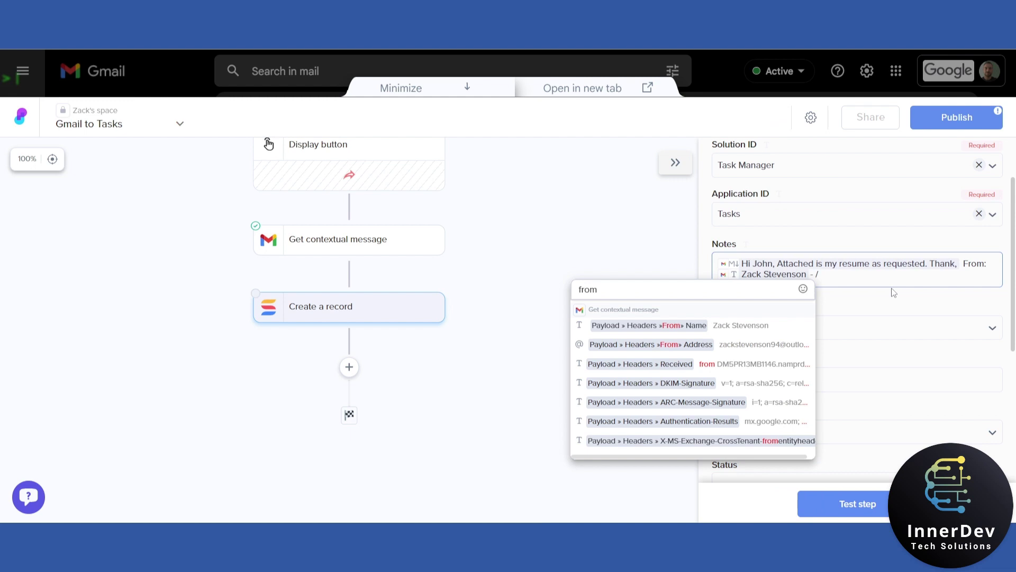
mouse_move(760, 344)
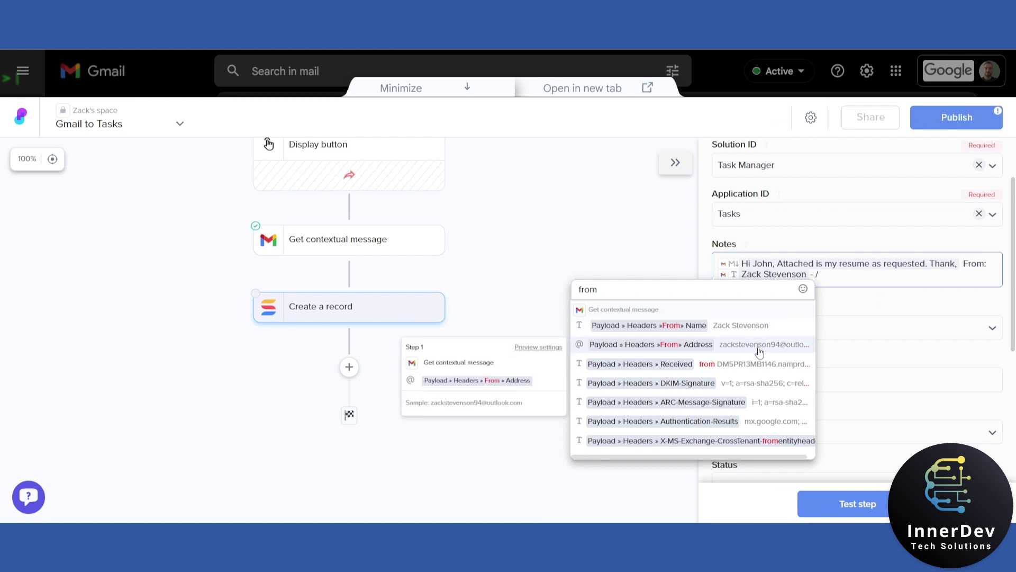
click(760, 345)
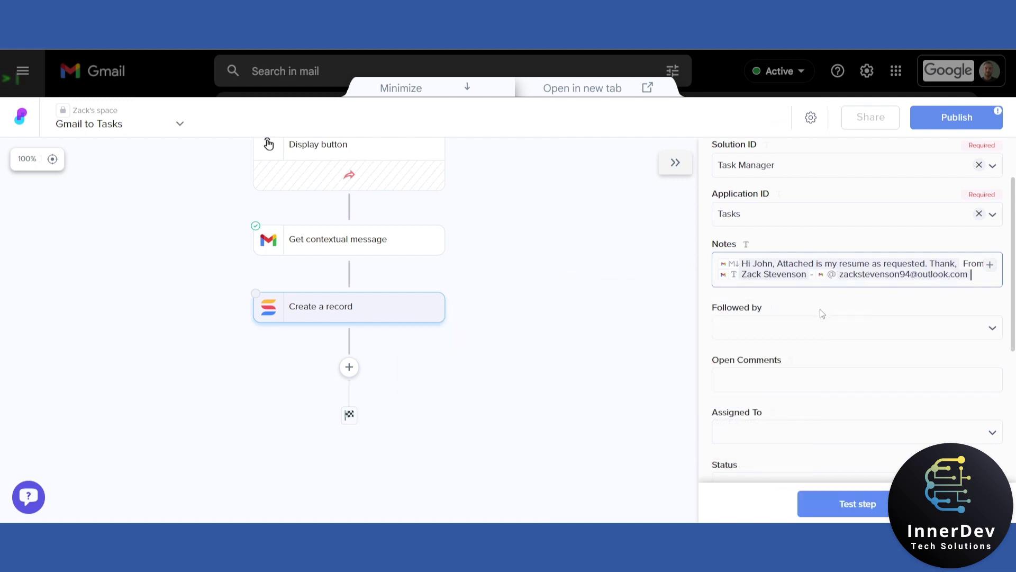
scroll(755, 266, down, 3)
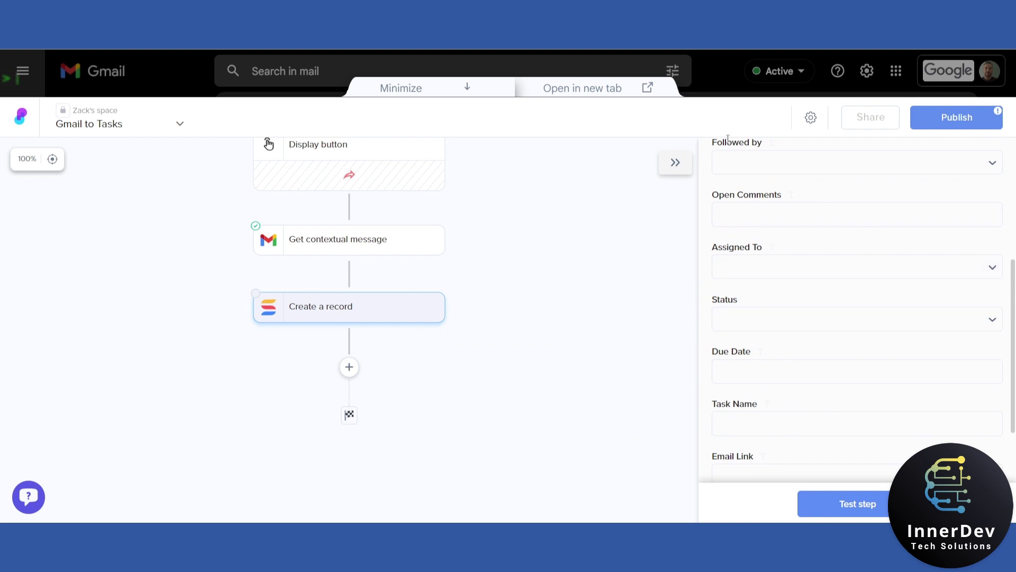
Map Email Link to the Gmail button trigger's message Url and test the step, creating task #011
scroll(783, 320, down, 2)
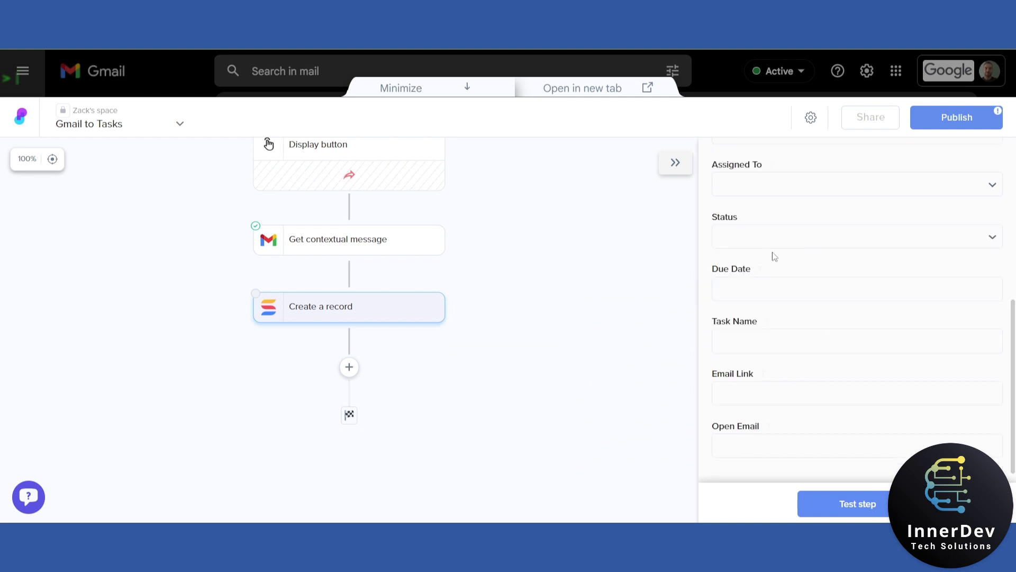
scroll(774, 257, down, 1)
click(749, 363)
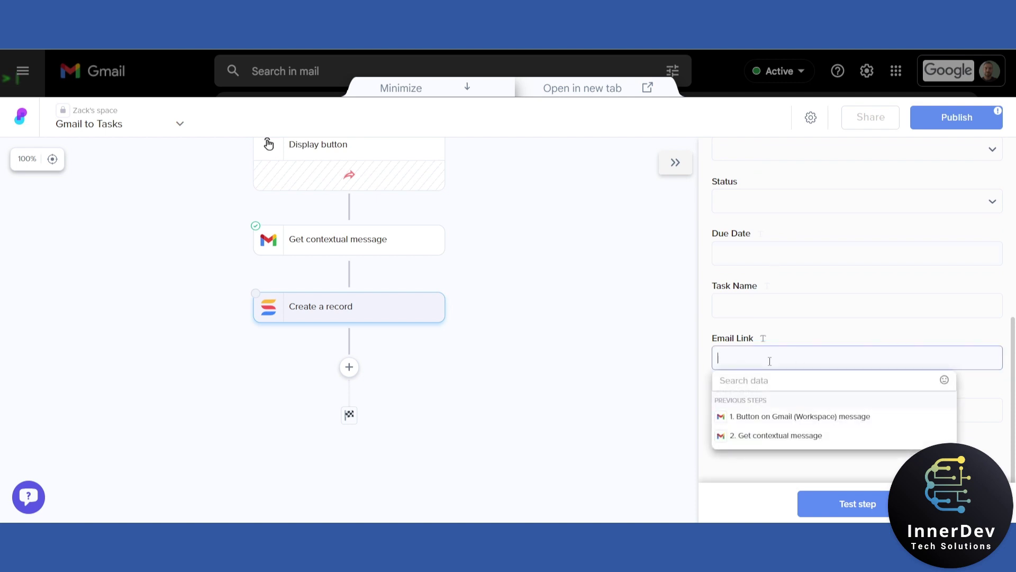
click(739, 422)
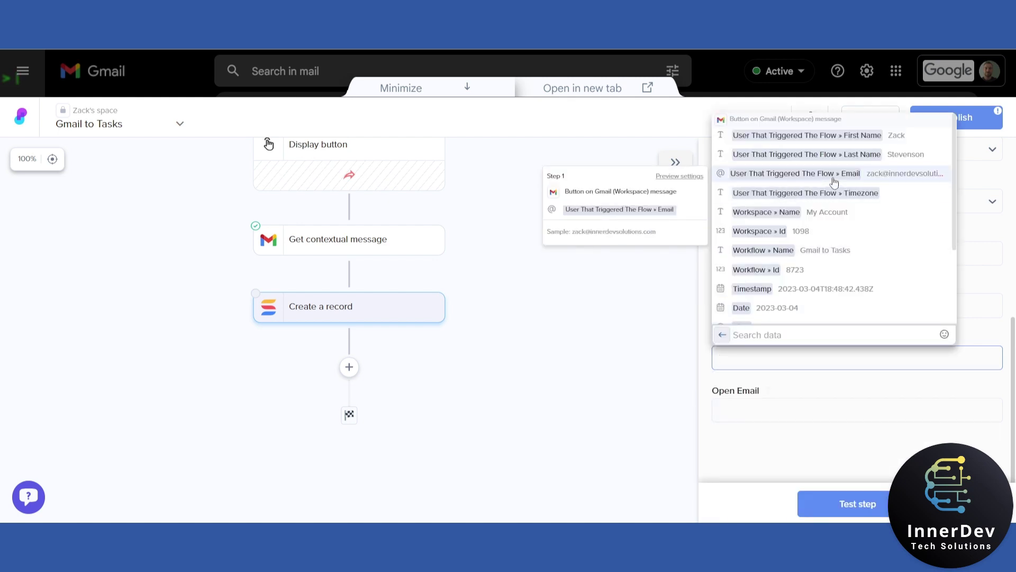
scroll(826, 212, down, 3)
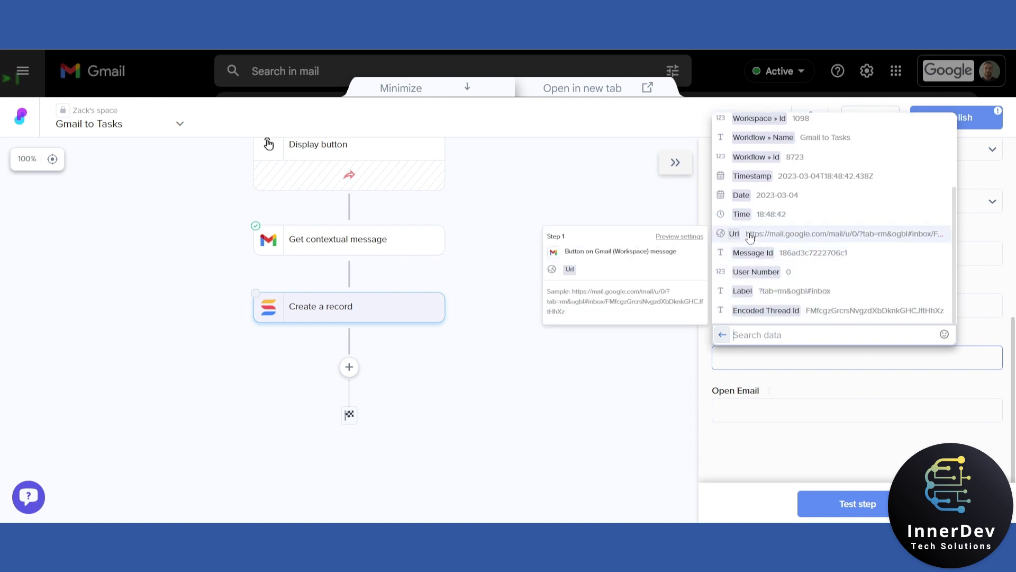
click(765, 237)
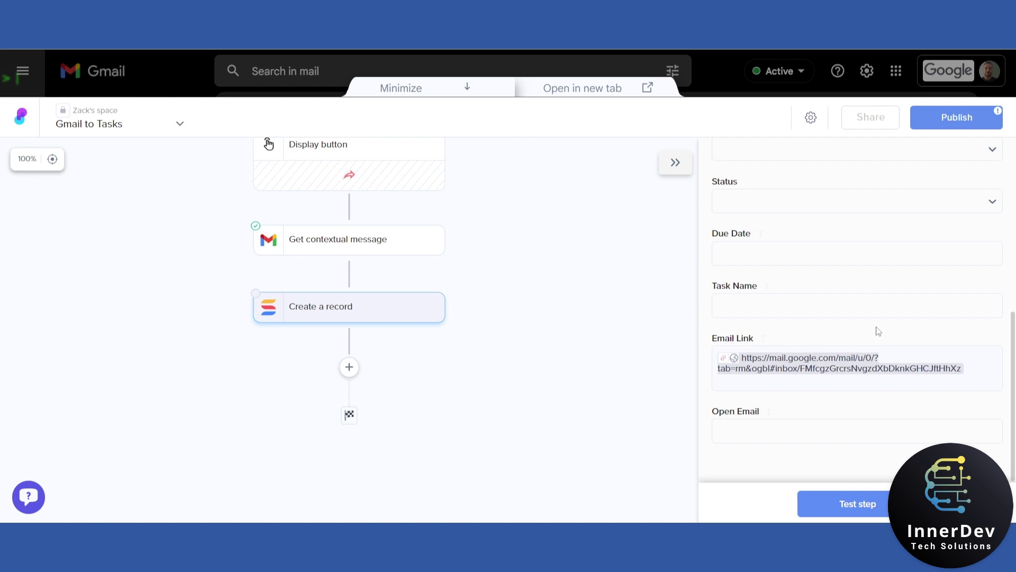
click(866, 504)
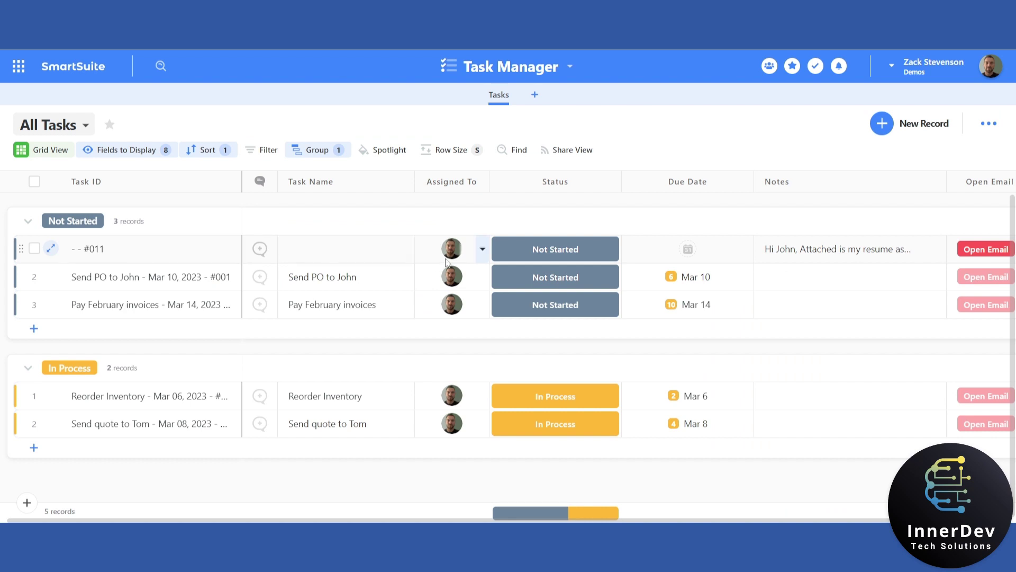
Delete test task #011 from All Tasks, sending it to the Recycle Bin
right_click(34, 251)
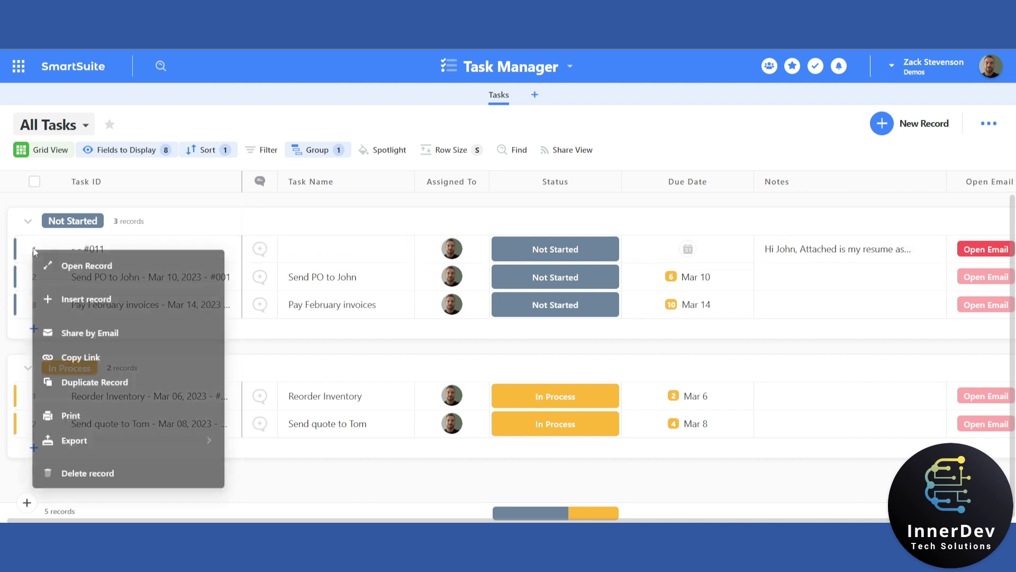
click(87, 472)
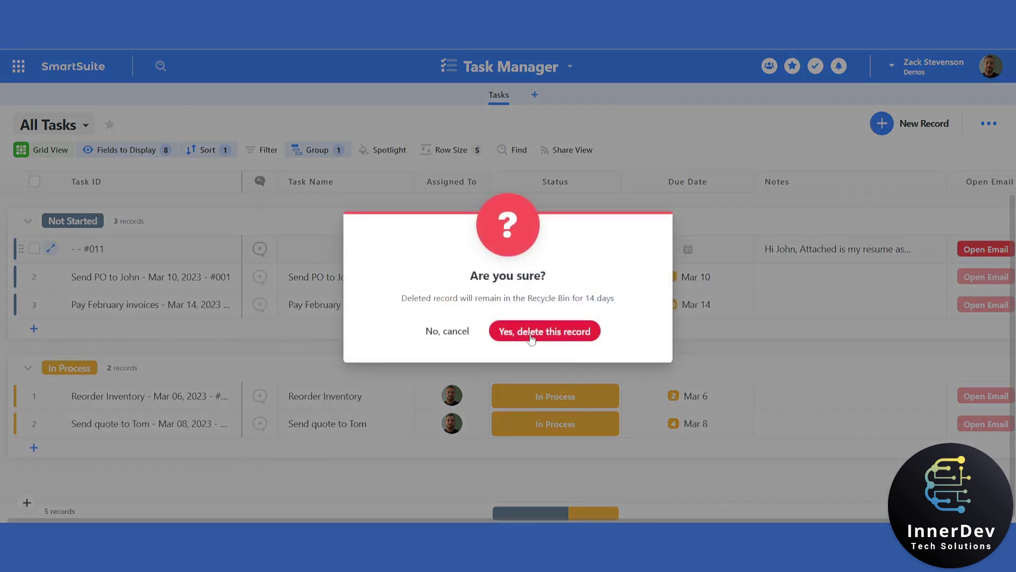
click(588, 331)
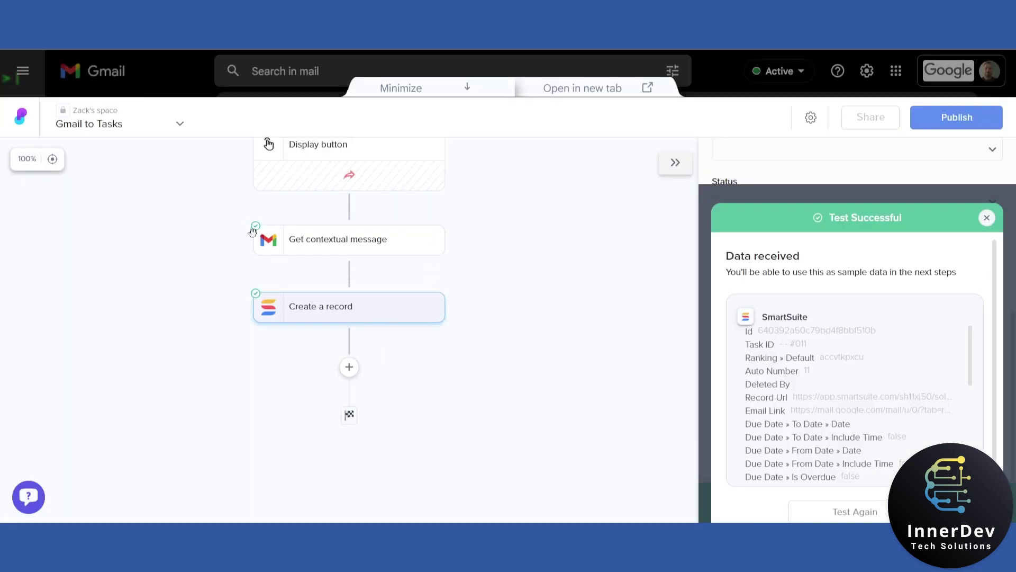
Add an 'Open a URL in new tab' step whose URL is Create a record › Record Url
click(349, 367)
scroll(875, 401, down, 4)
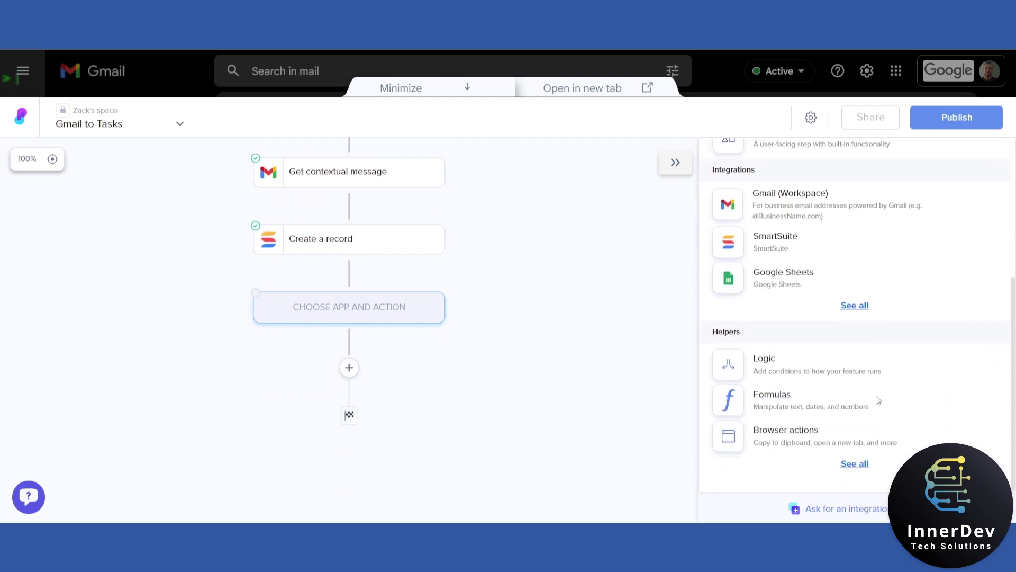
click(795, 437)
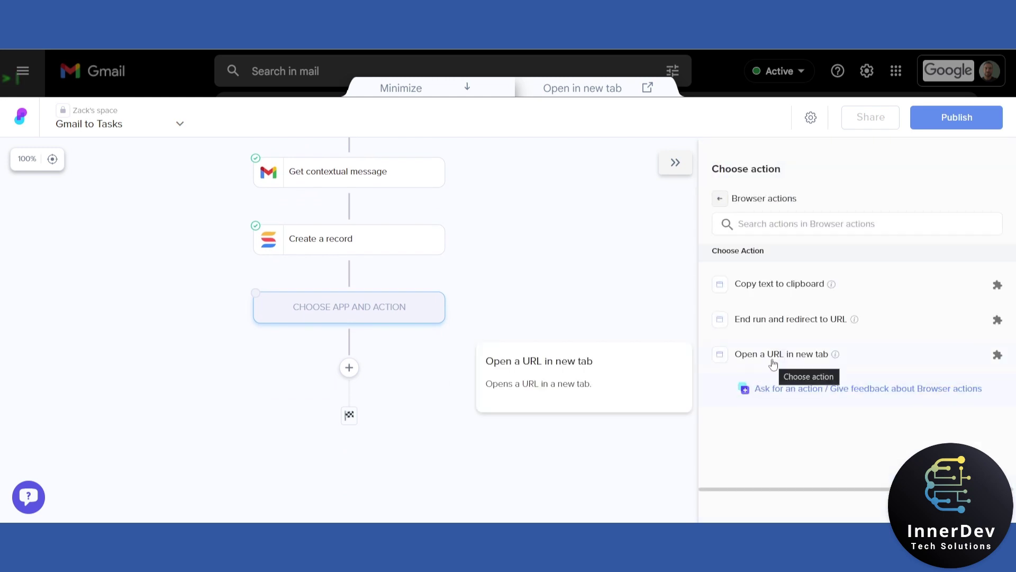
click(793, 364)
click(739, 221)
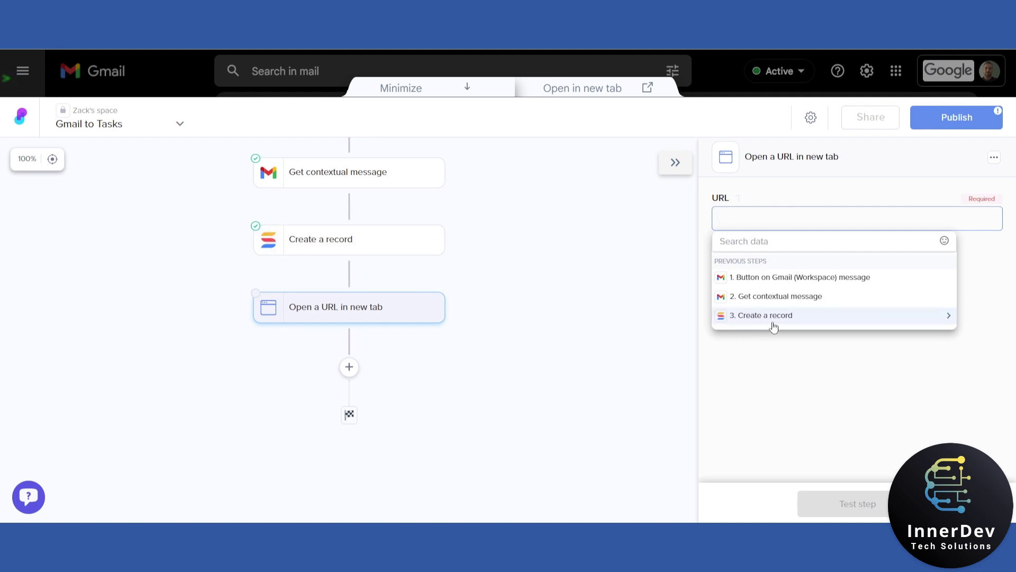
click(773, 324)
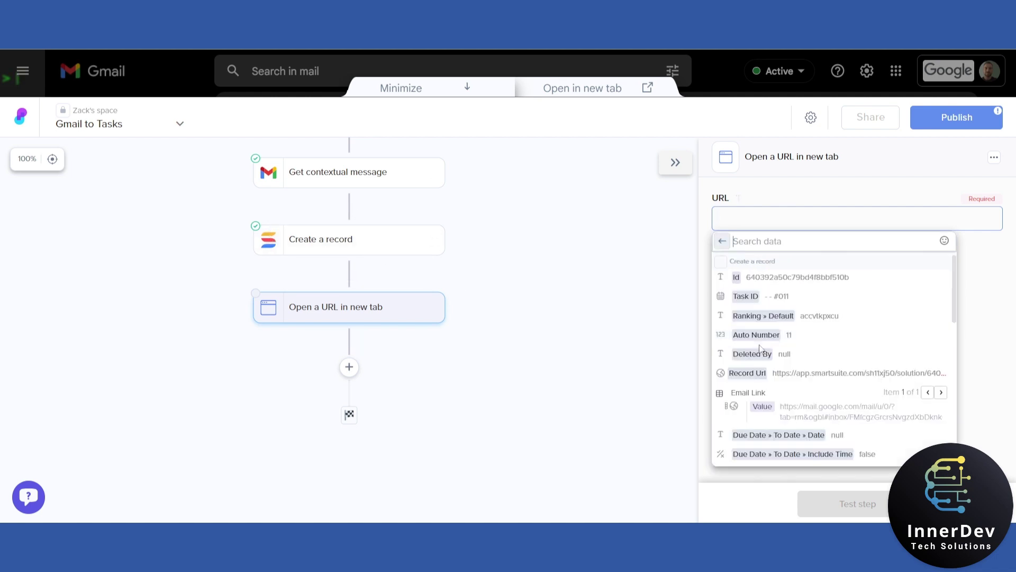
click(784, 375)
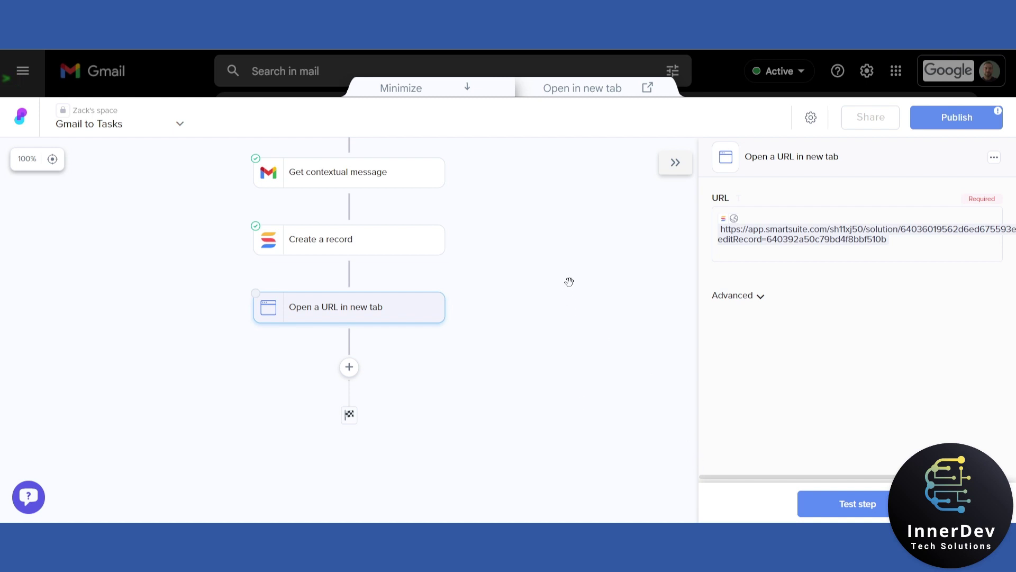
Test the open-URL step and confirm it returns the SmartSuite record URL with Success true
click(808, 508)
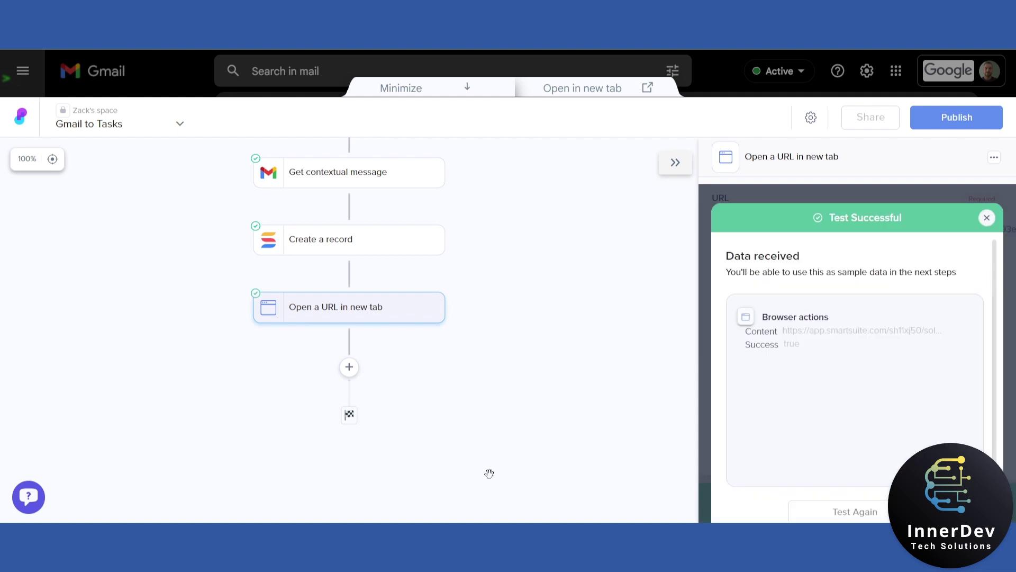
drag(789, 332, 941, 329)
click(918, 357)
click(987, 217)
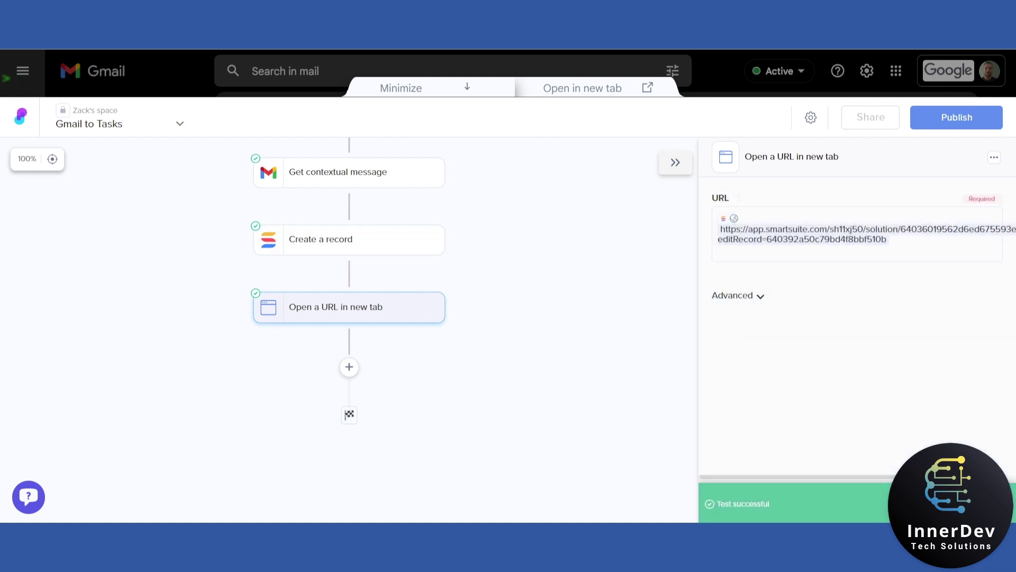
click(948, 118)
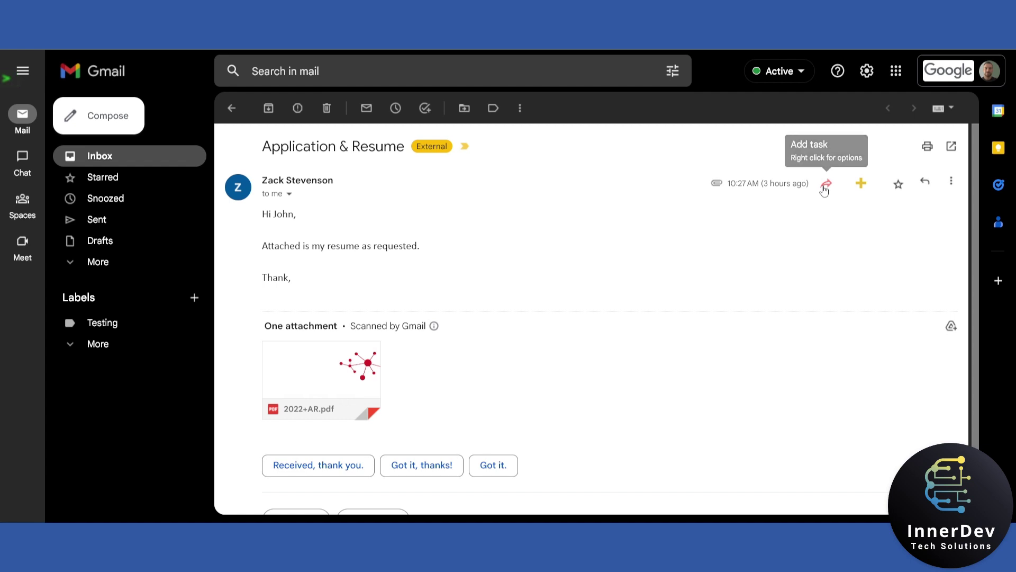
Create a task from the email named 'Review resume', keeping status Not Started
click(824, 186)
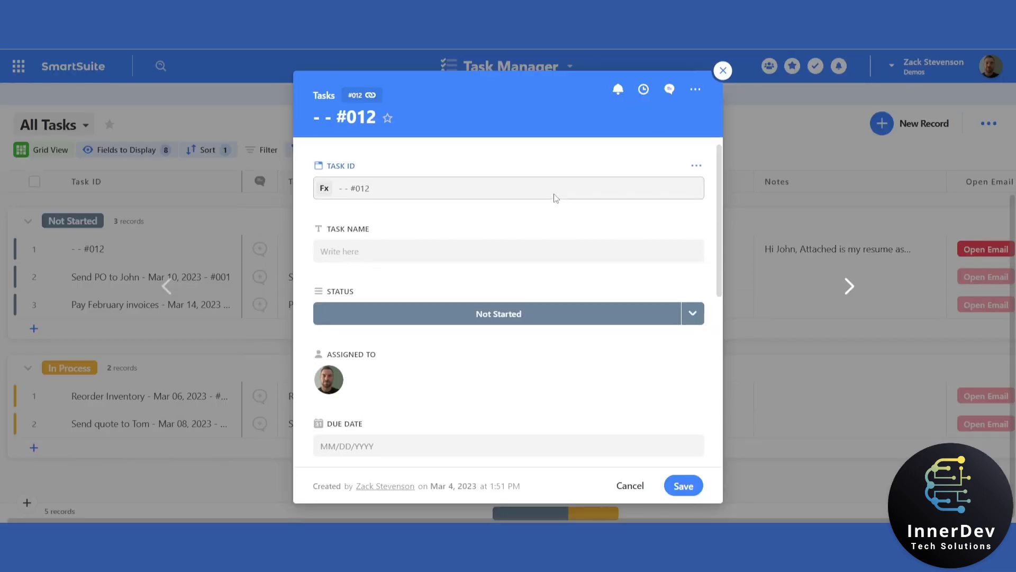
click(442, 250)
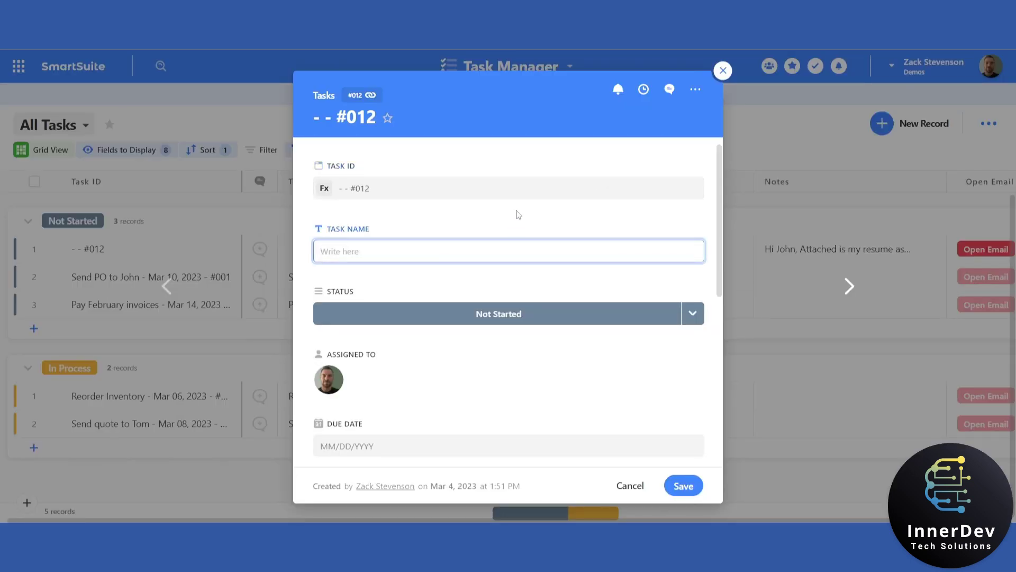
text(Review resume)
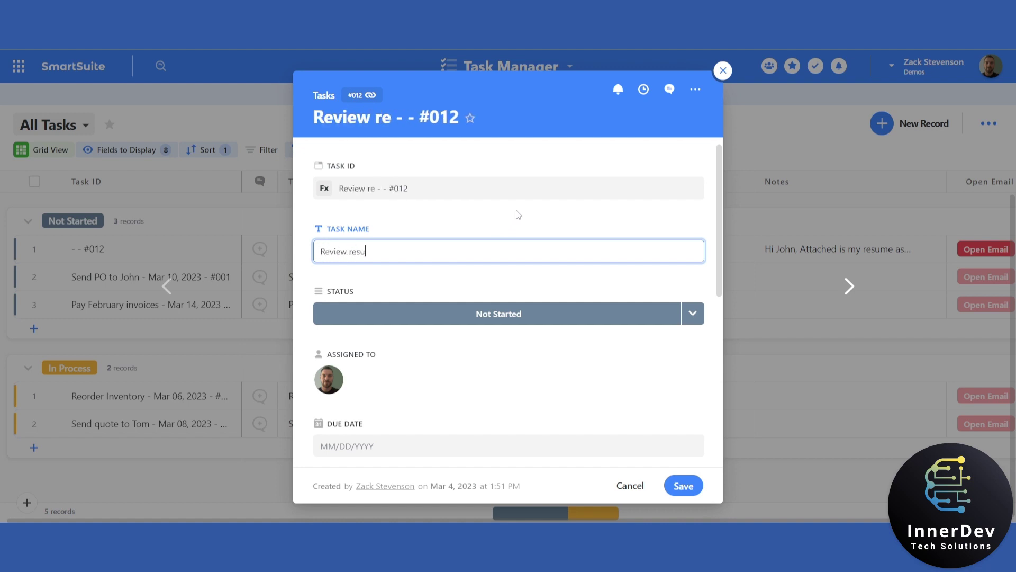
click(693, 314)
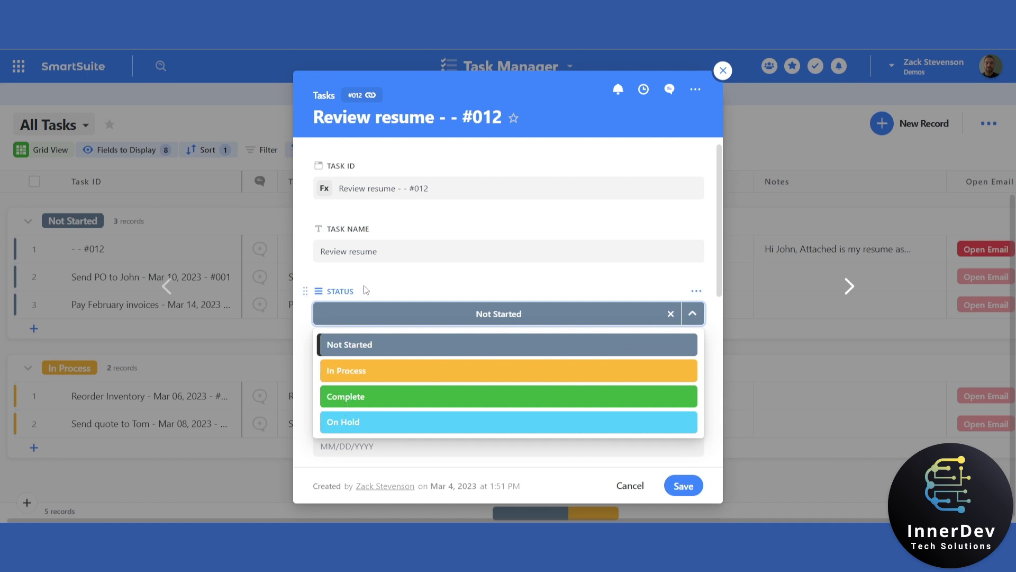
click(364, 290)
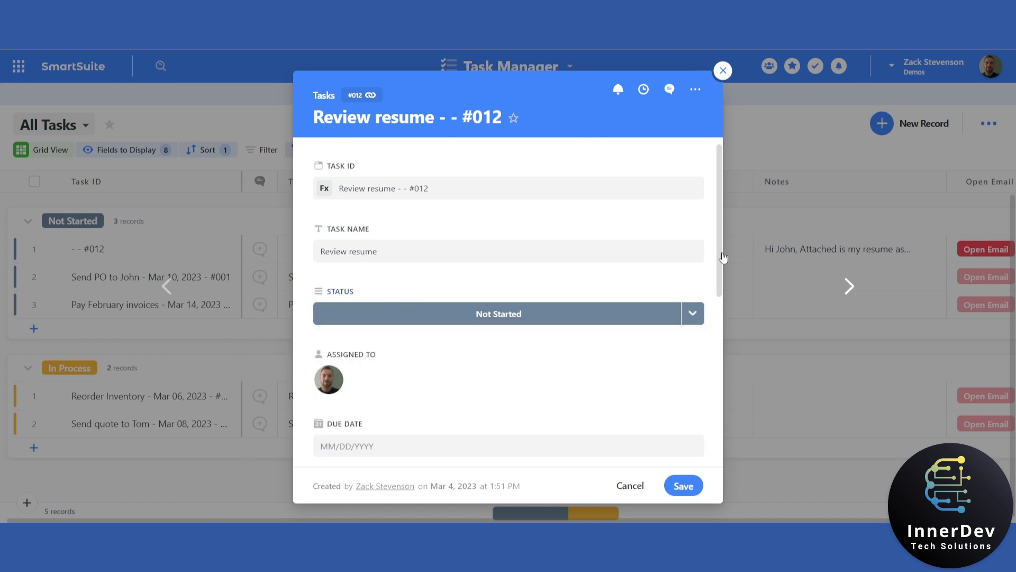
Set the task's due date to Mar 6
scroll(720, 305, down, 2)
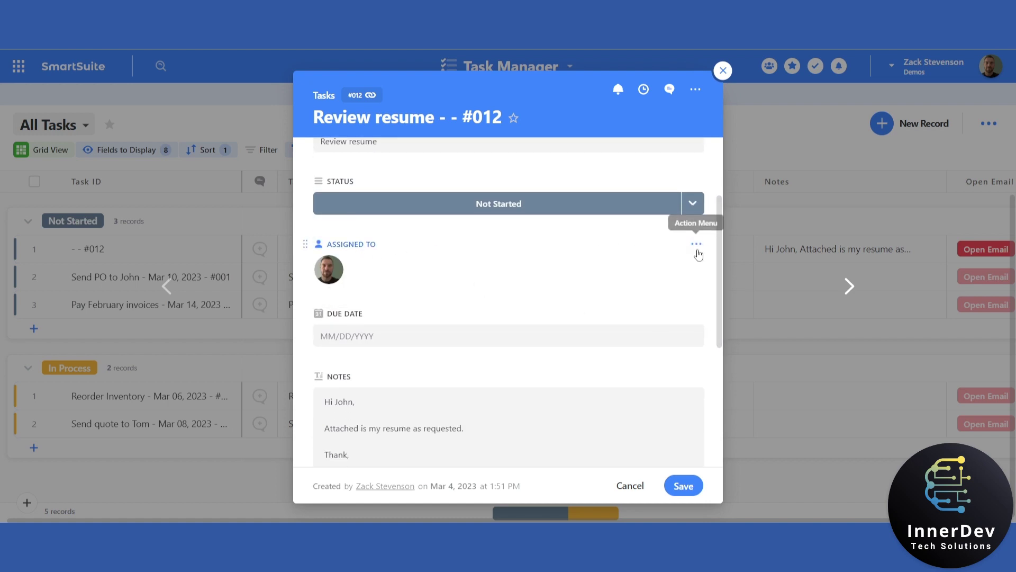
scroll(715, 254, down, 2)
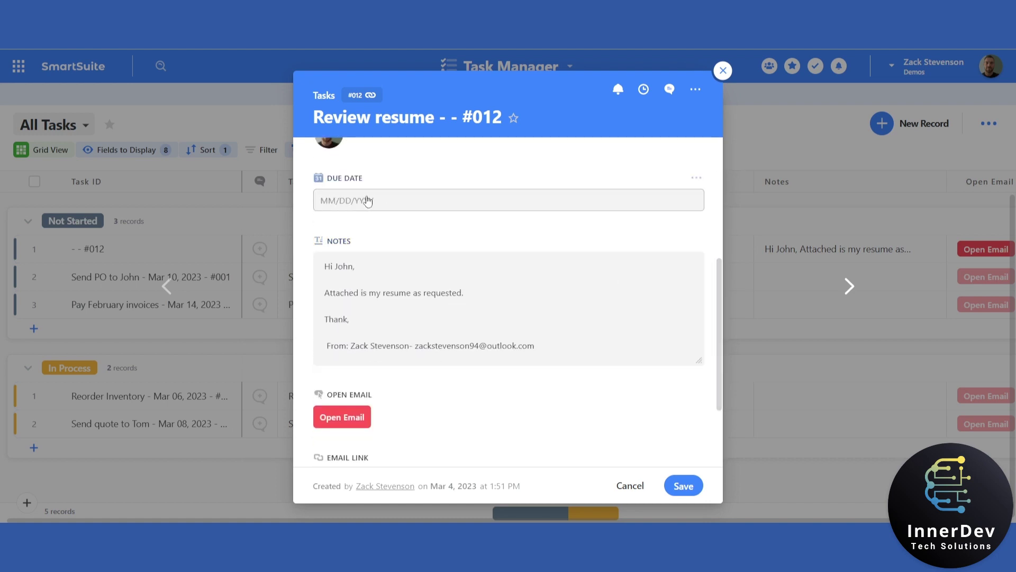
click(368, 200)
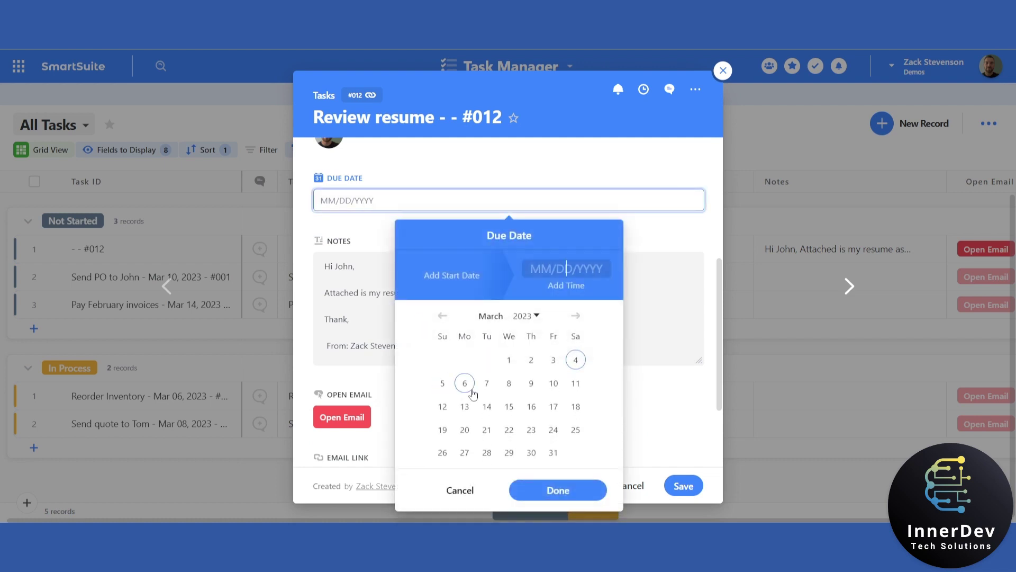
click(465, 383)
click(583, 490)
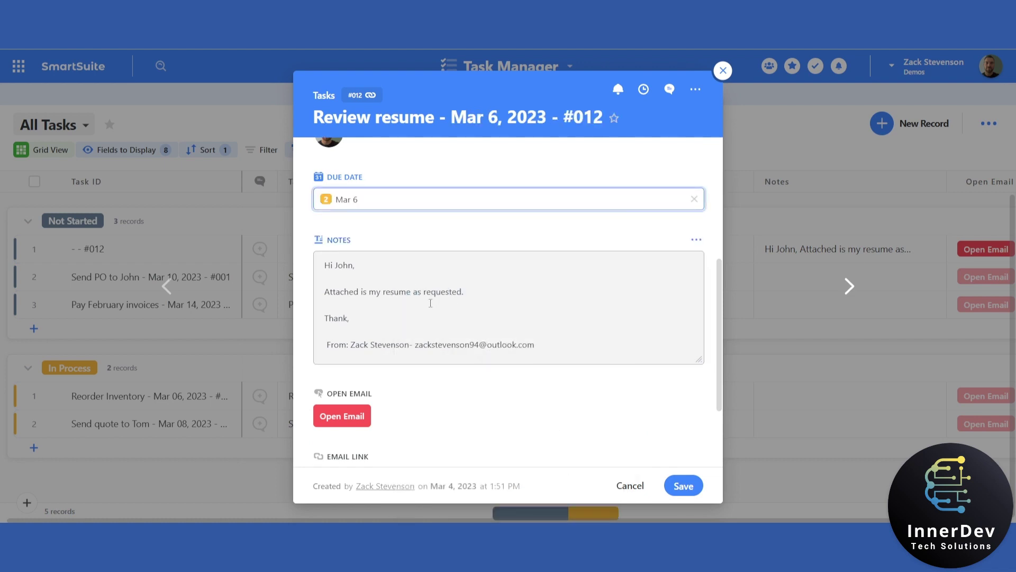
Review the copied email notes, check the Open Email link, and save task #012
scroll(382, 270, down, 1)
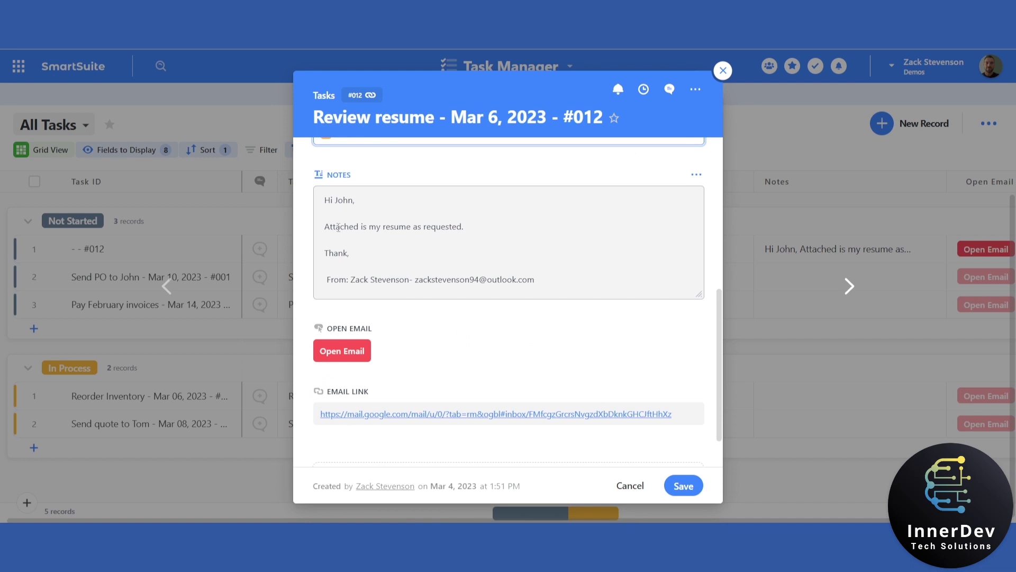
drag(338, 228, 325, 201)
drag(539, 279, 329, 277)
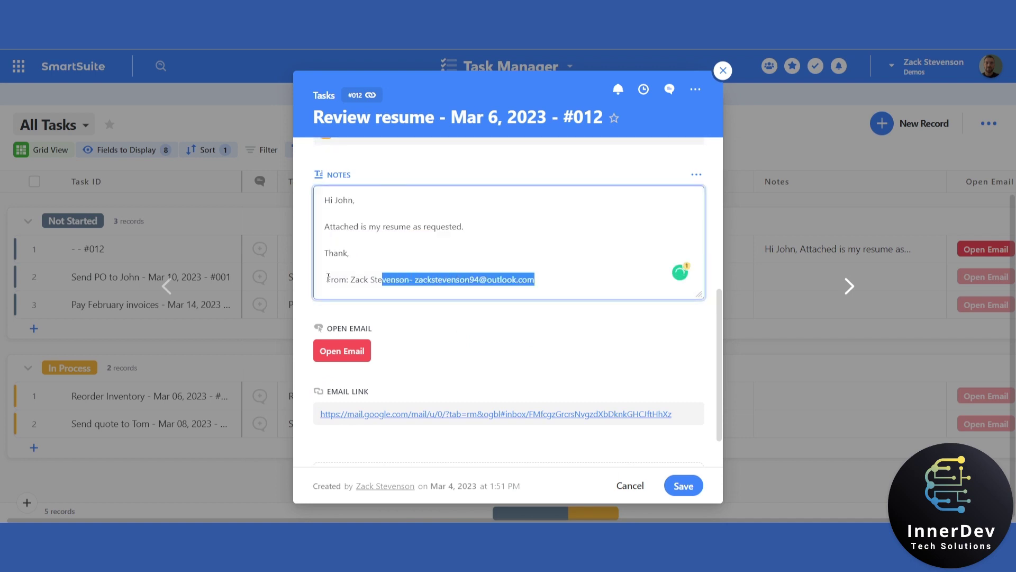
click(508, 321)
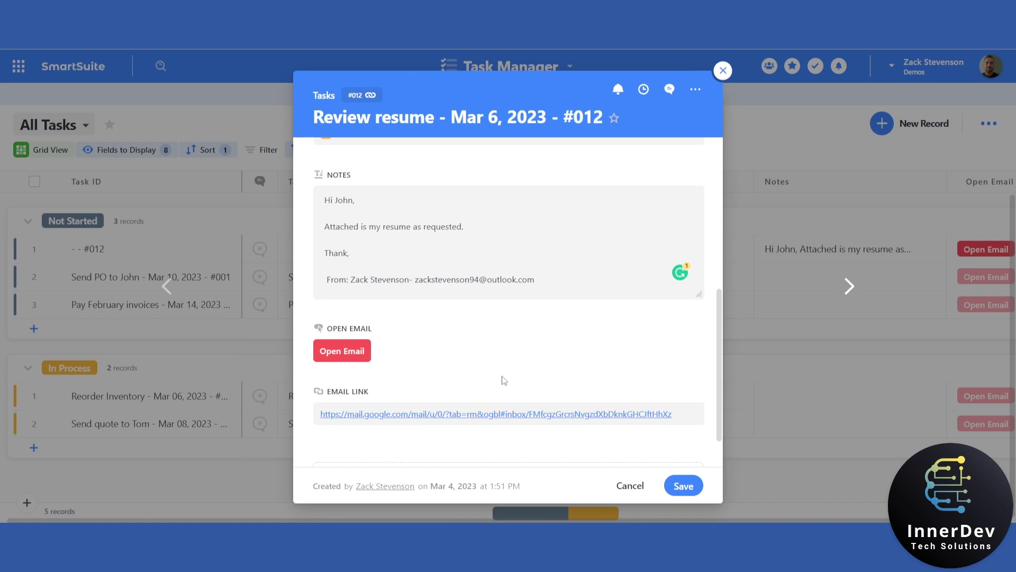
scroll(351, 326, down, 1)
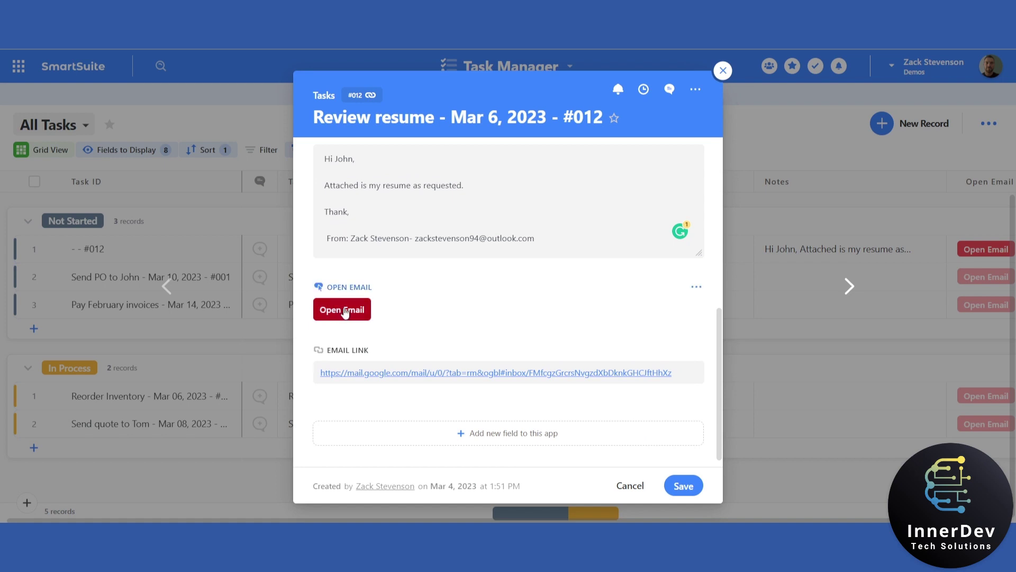
click(345, 312)
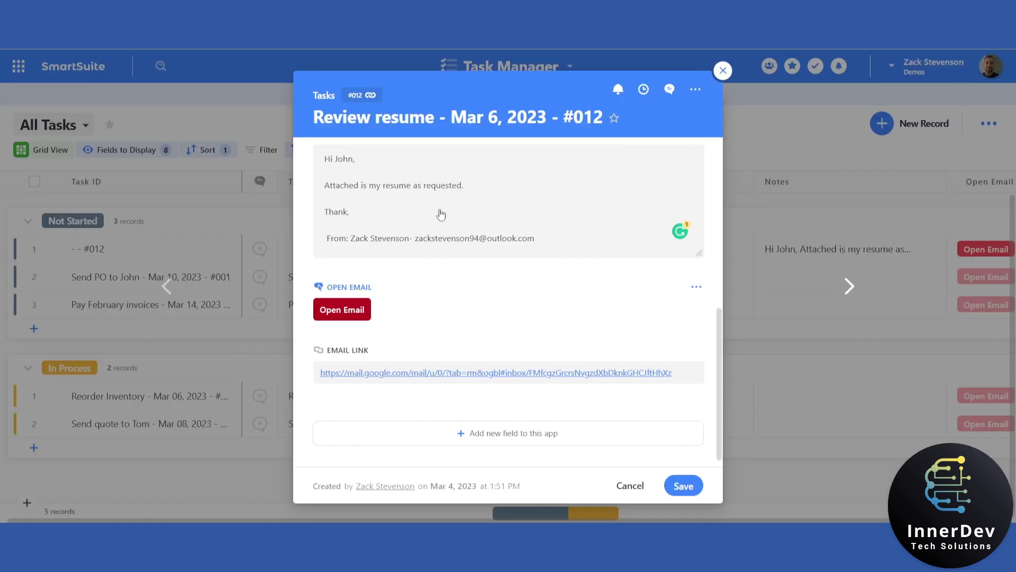
click(685, 484)
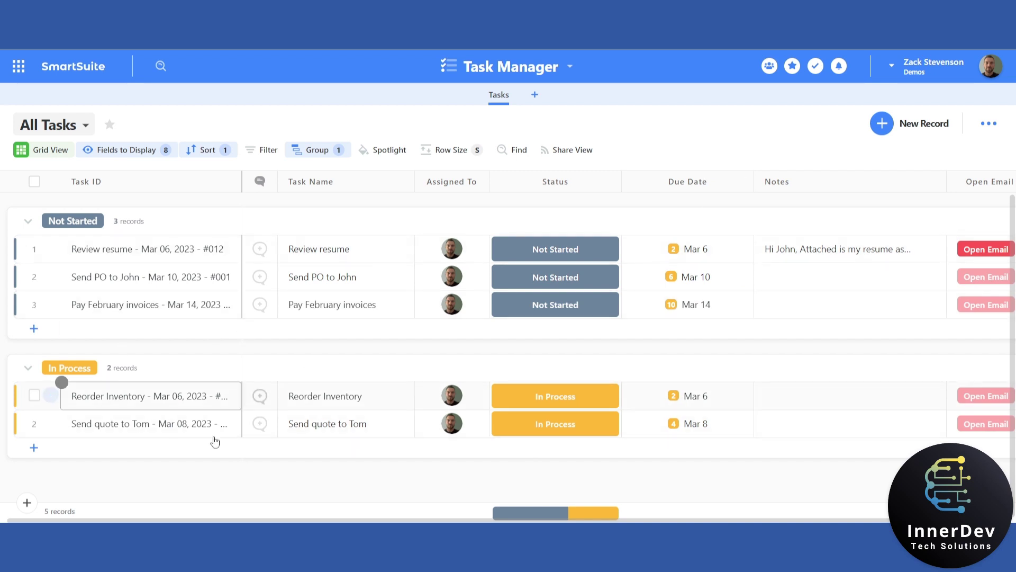
Change the 'Send quote to Tom' task's status to Complete
click(609, 434)
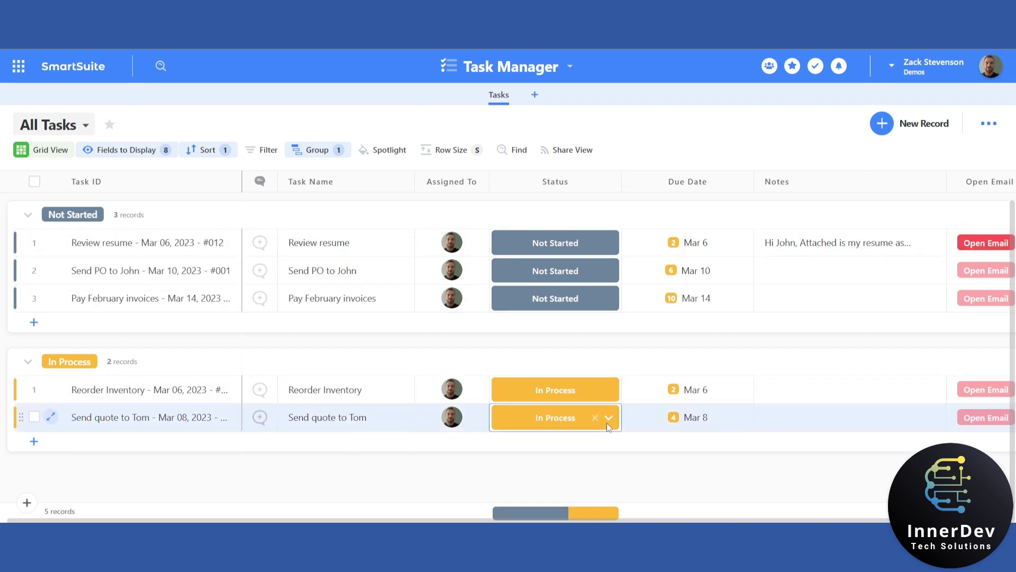
click(557, 418)
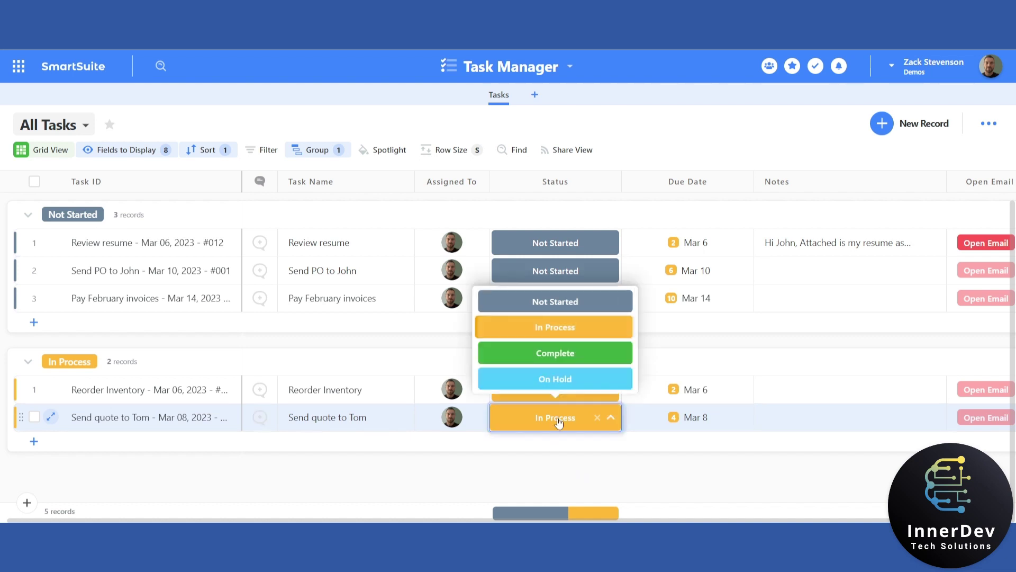
click(561, 357)
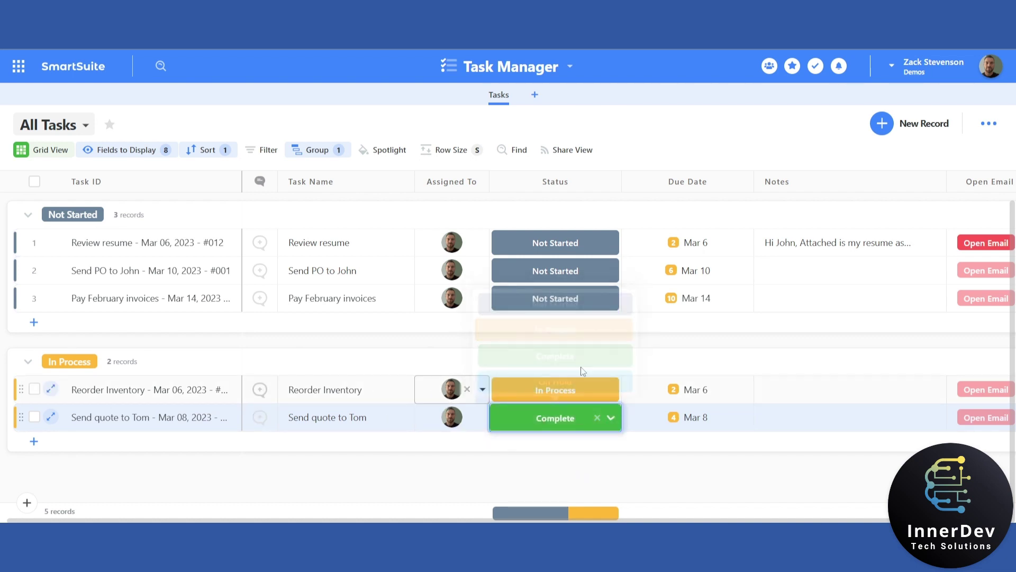
click(687, 329)
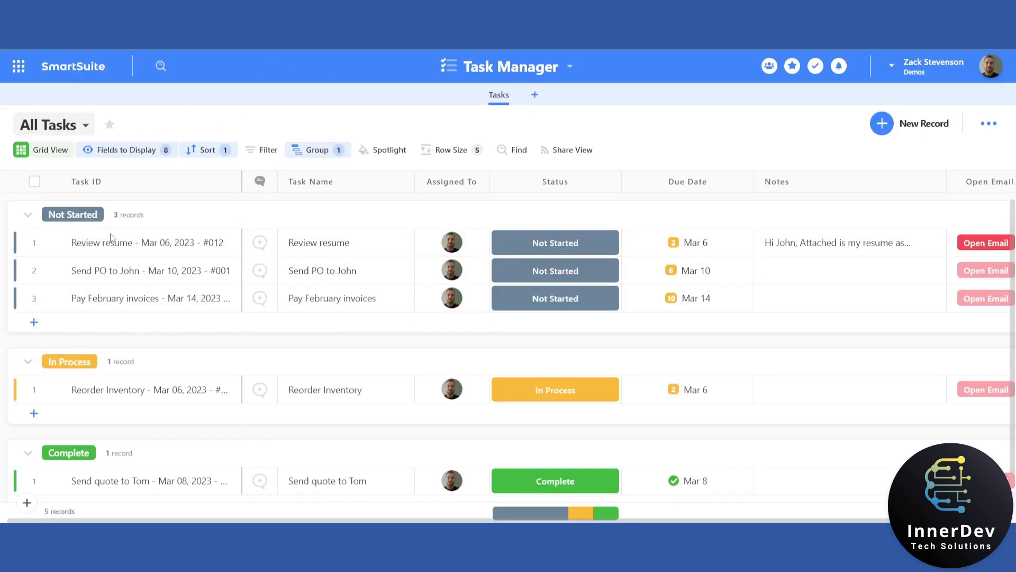
Return to the Gmail tab showing the Application & Resume email
click(422, 238)
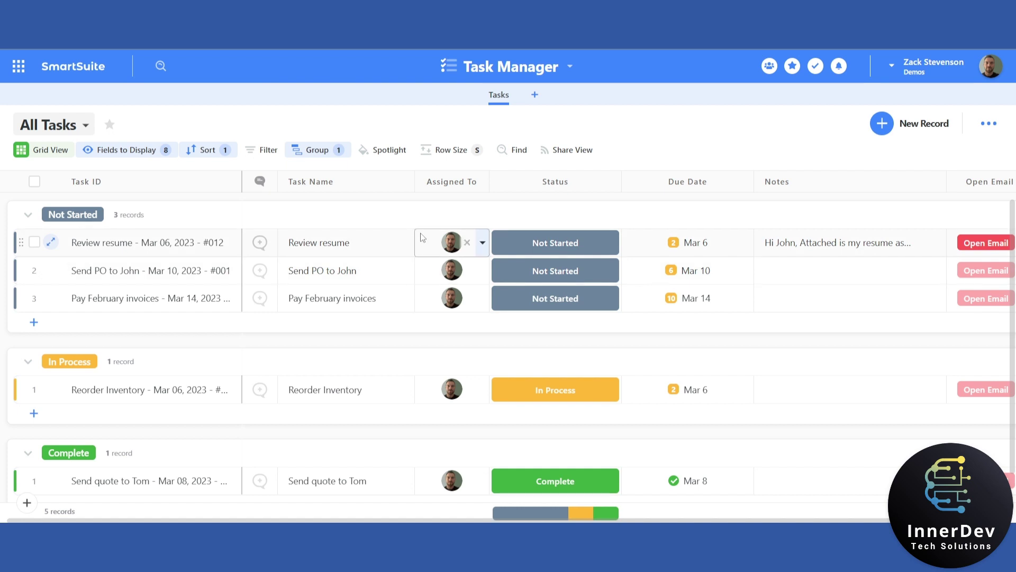